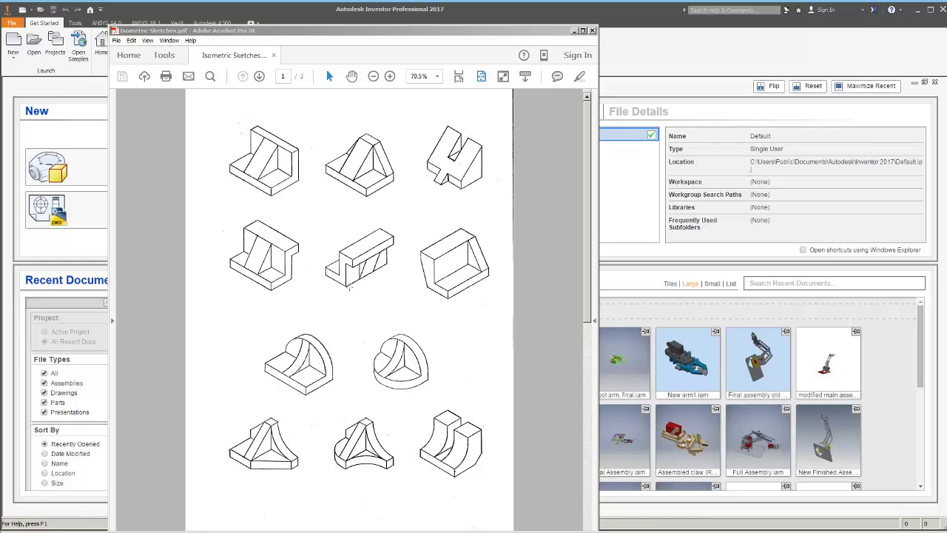
# Review both pages of the Isometric Sketches PDF, switch to Inventor and create a metric part from the Standard (mm).ipt template
pyautogui.click(586, 360)
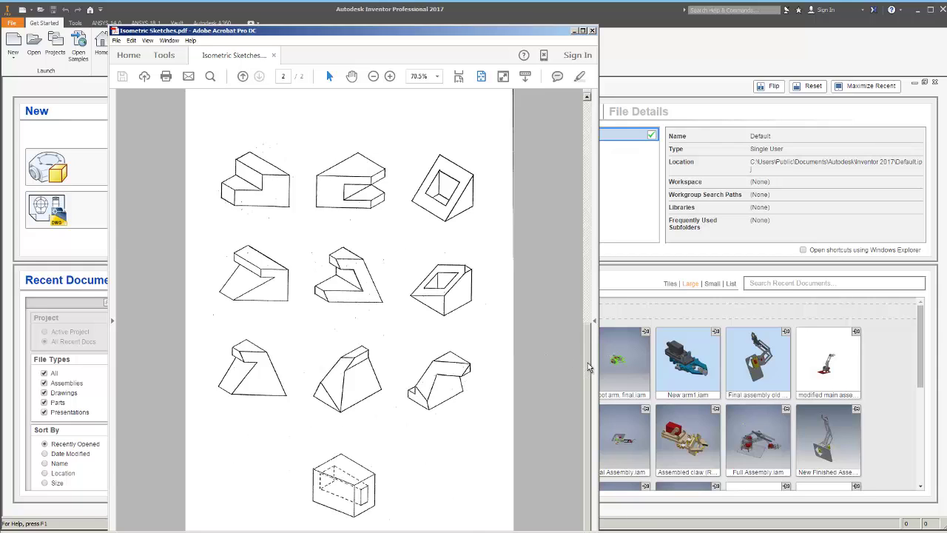
pyautogui.click(588, 248)
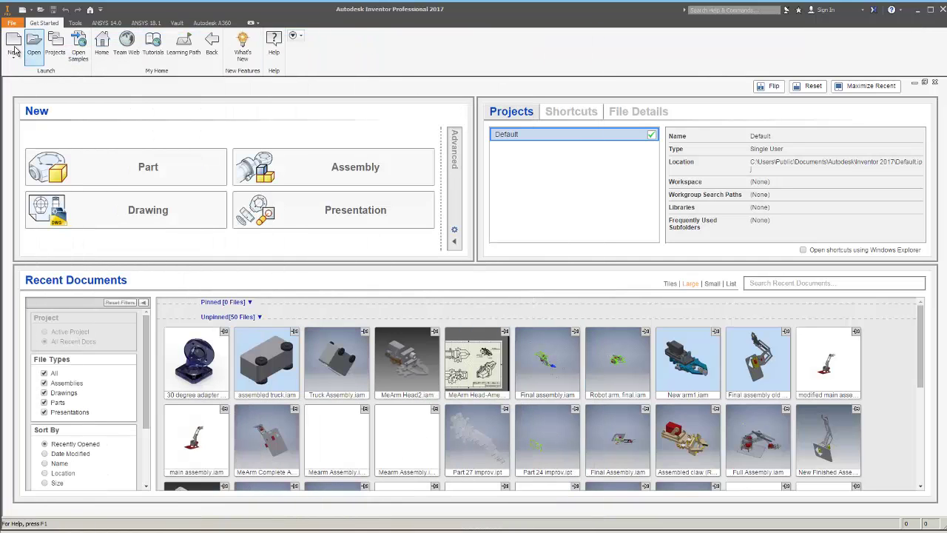
pyautogui.click(20, 48)
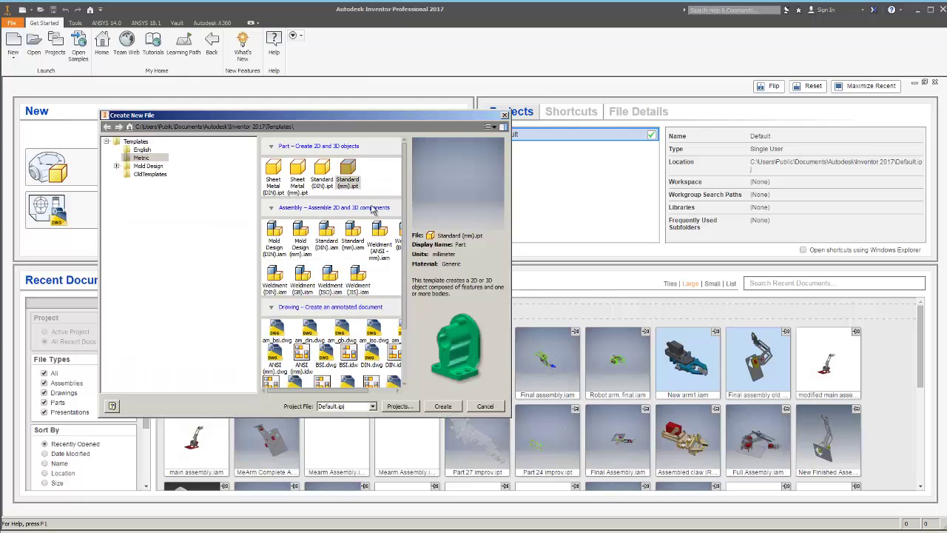
pyautogui.click(344, 176)
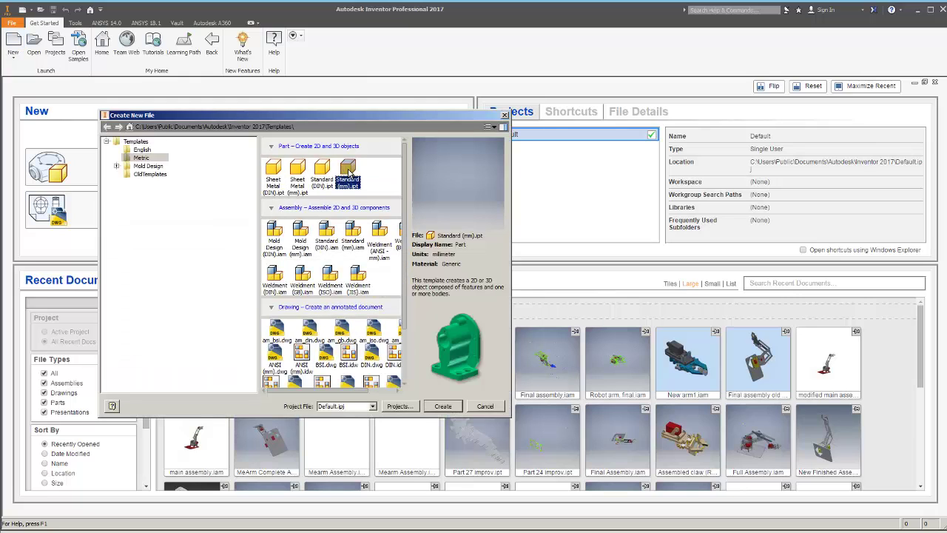
pyautogui.click(441, 406)
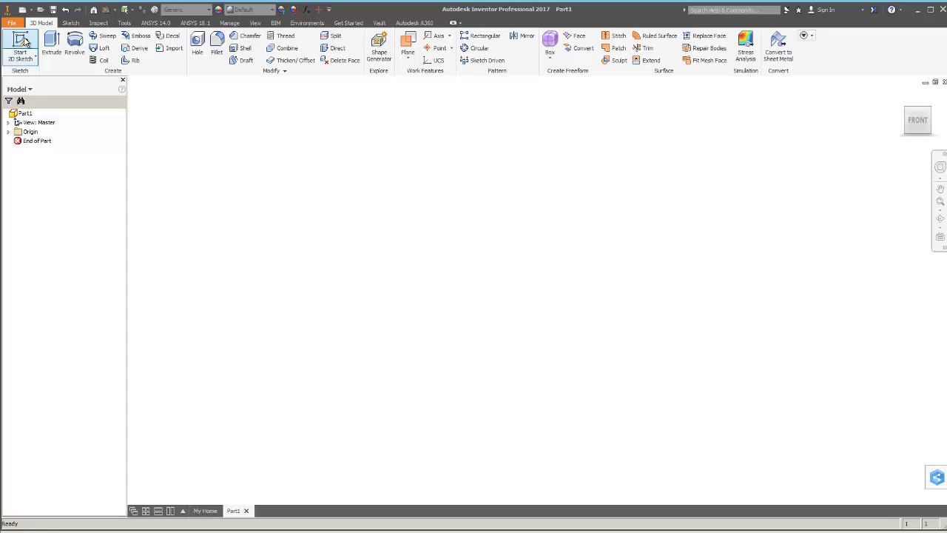
# Check the reference shape in the PDF and start a 2D sketch on the XY plane
pyautogui.hotkey('alt', 'Tab')
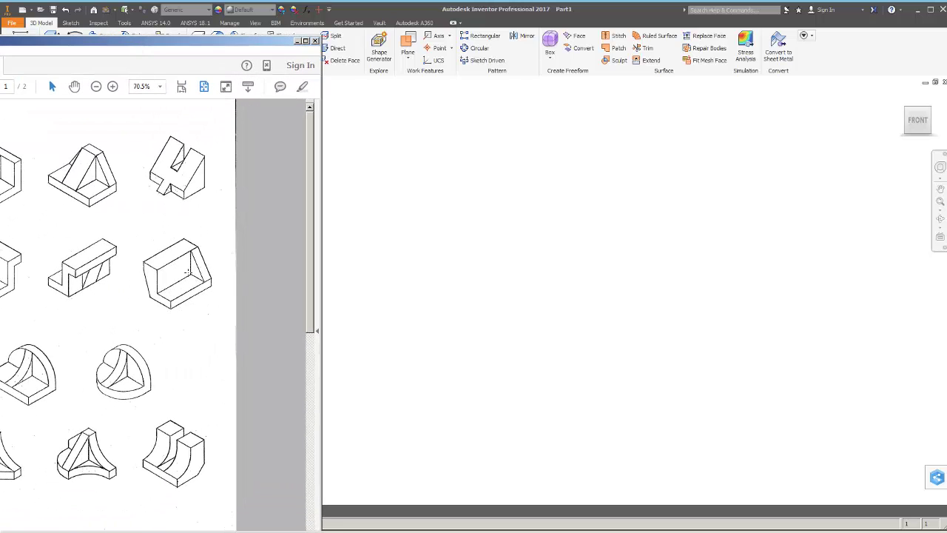
pyautogui.hotkey('alt', 'Tab')
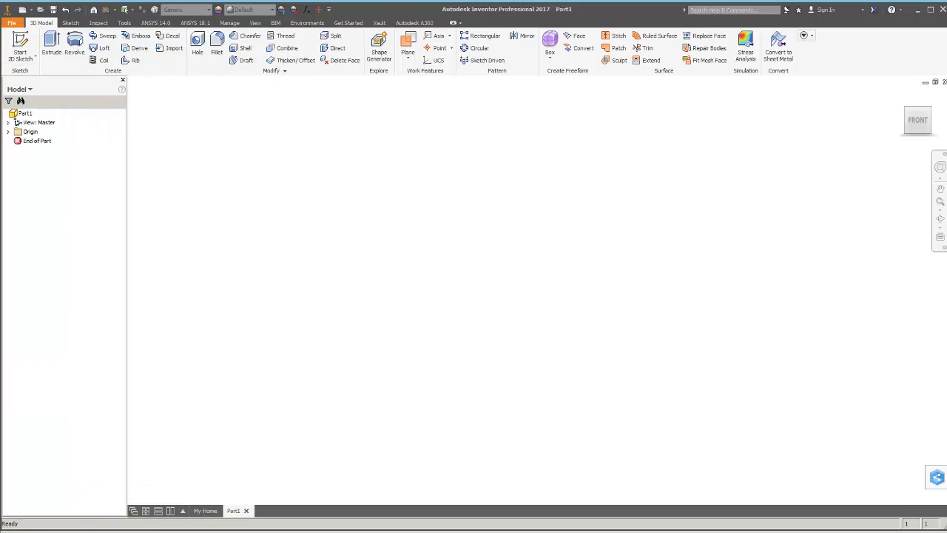
pyautogui.click(20, 47)
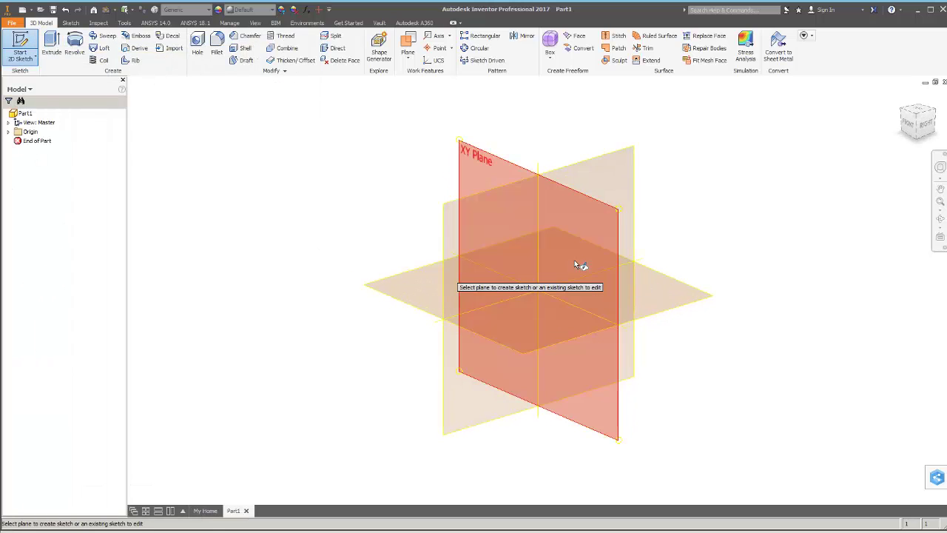
pyautogui.moveTo(573, 259)
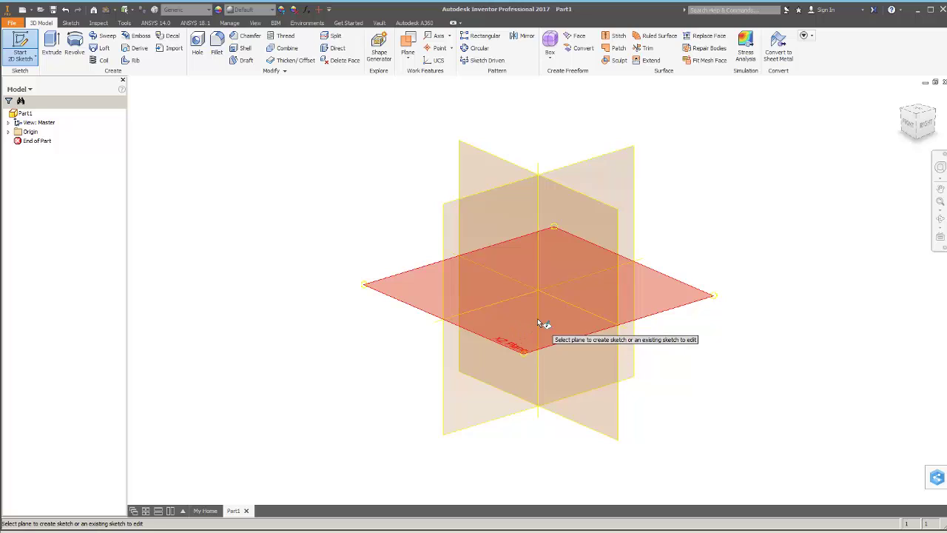
pyautogui.click(573, 256)
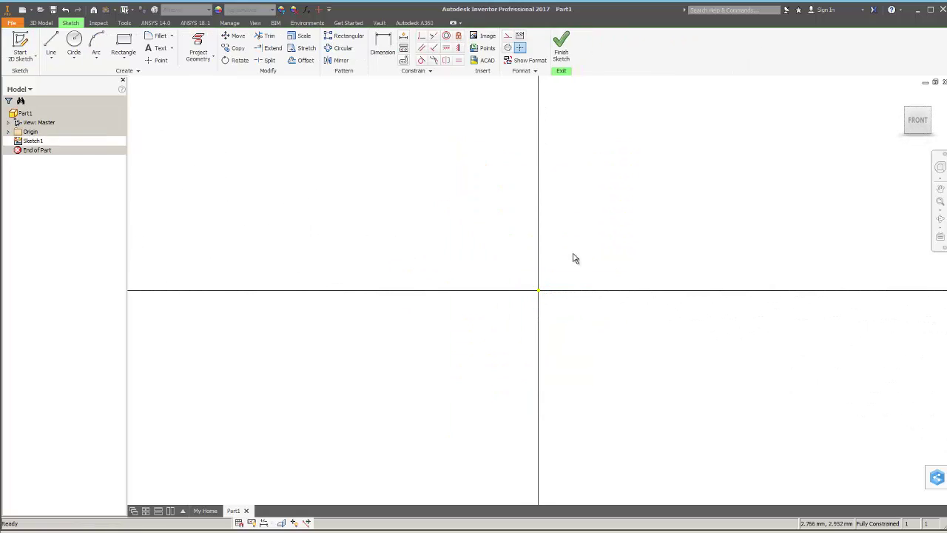
pyautogui.scroll(-2, 578, 217)
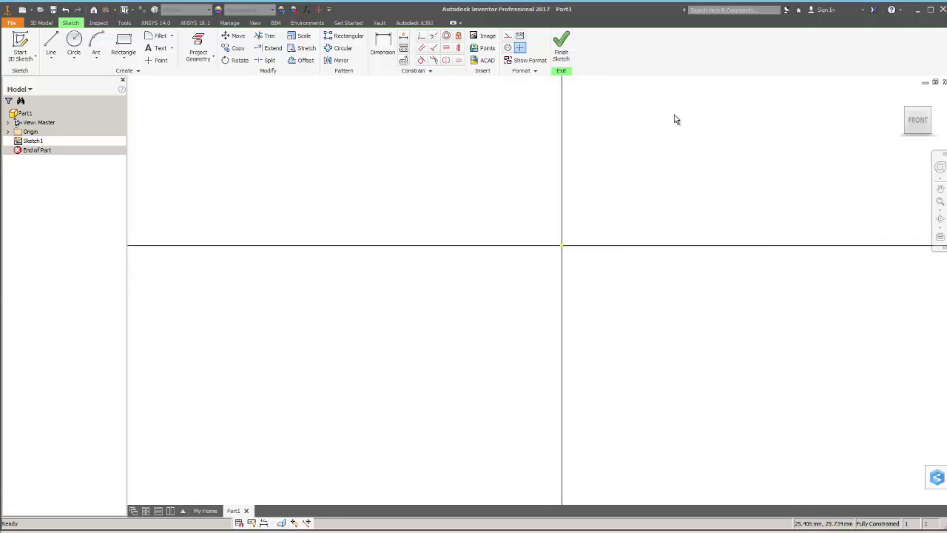
pyautogui.scroll(3, 678, 112)
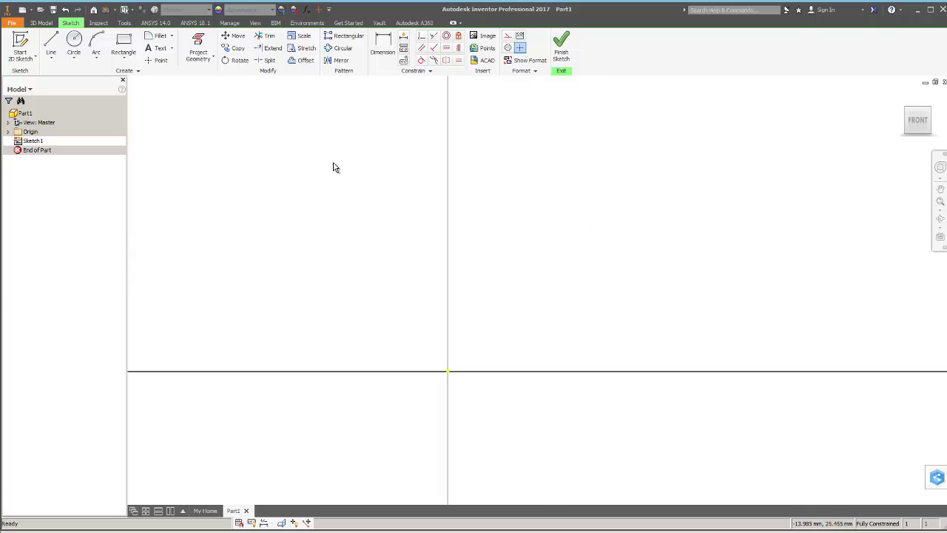
# Sketch the PDF shape's closed six-sided side profile from the origin, with a base about 22 mm long and a top edge about 13.5 mm long
pyautogui.hotkey('alt', 'Tab')
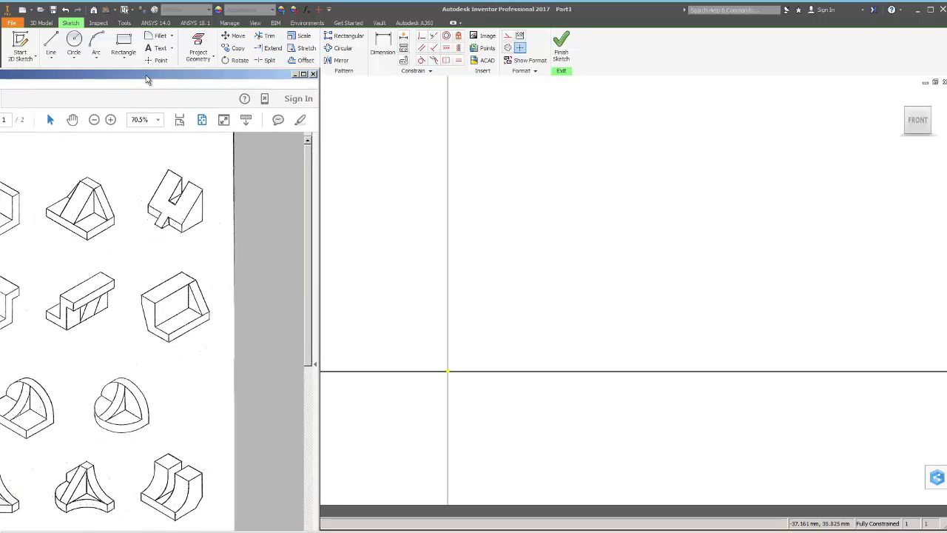
pyautogui.moveTo(148, 78); pyautogui.dragTo(154, 72)
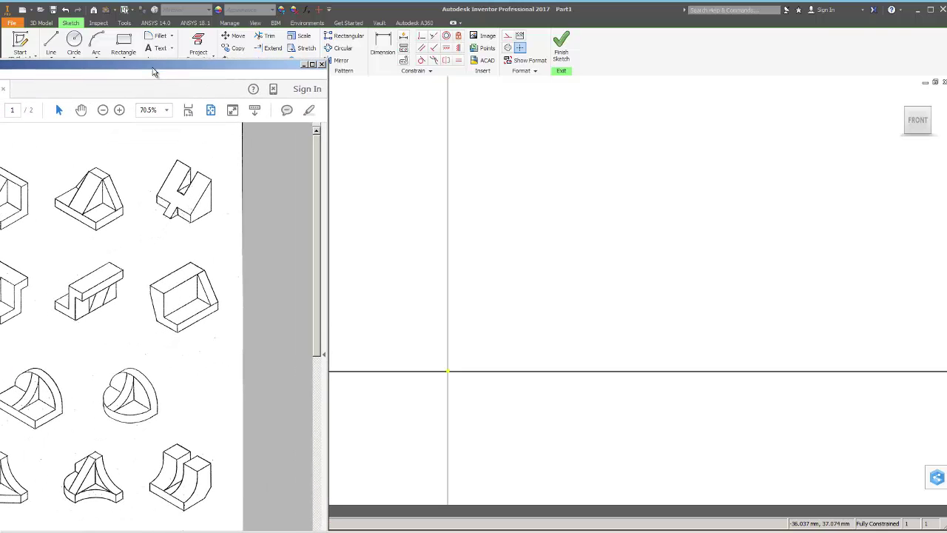
pyautogui.hotkey('alt', 'Tab')
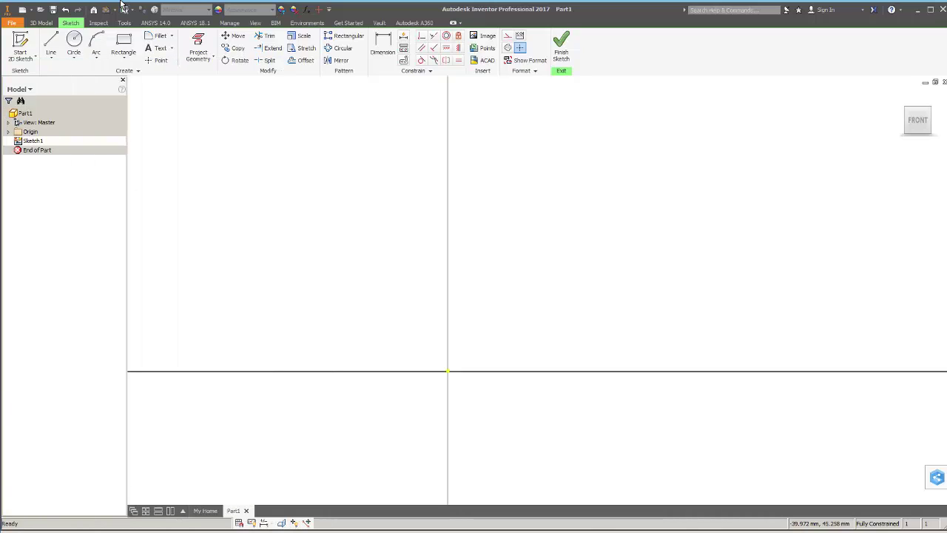
pyautogui.click(51, 44)
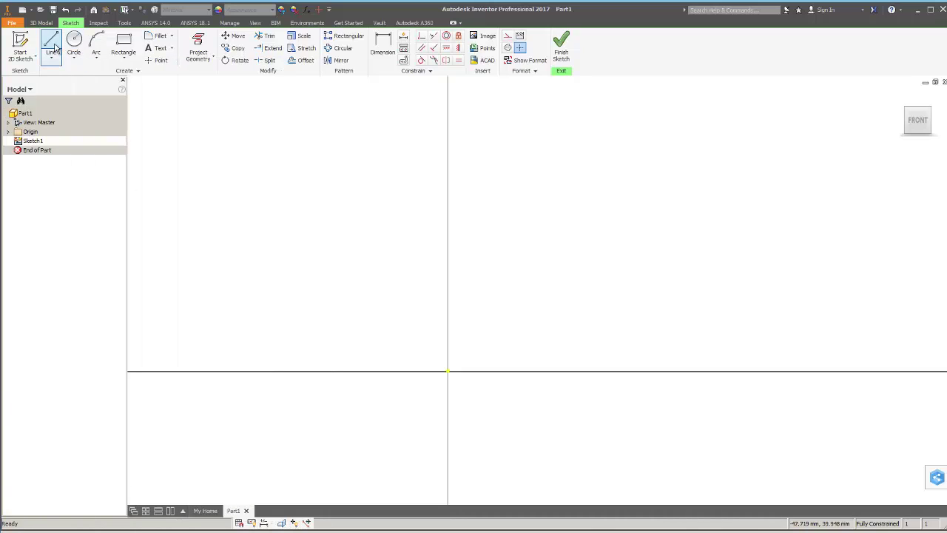
pyautogui.click(447, 371)
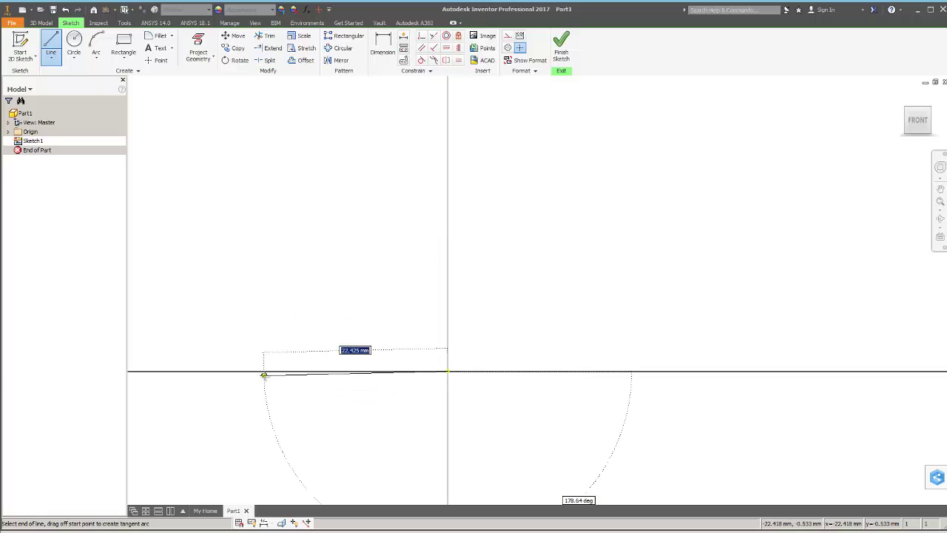
pyautogui.click(265, 371)
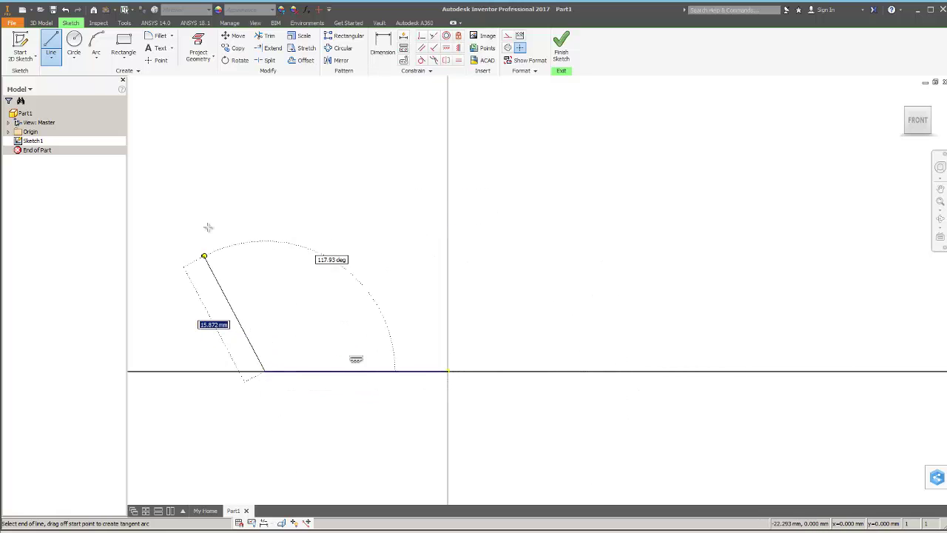
pyautogui.click(204, 192)
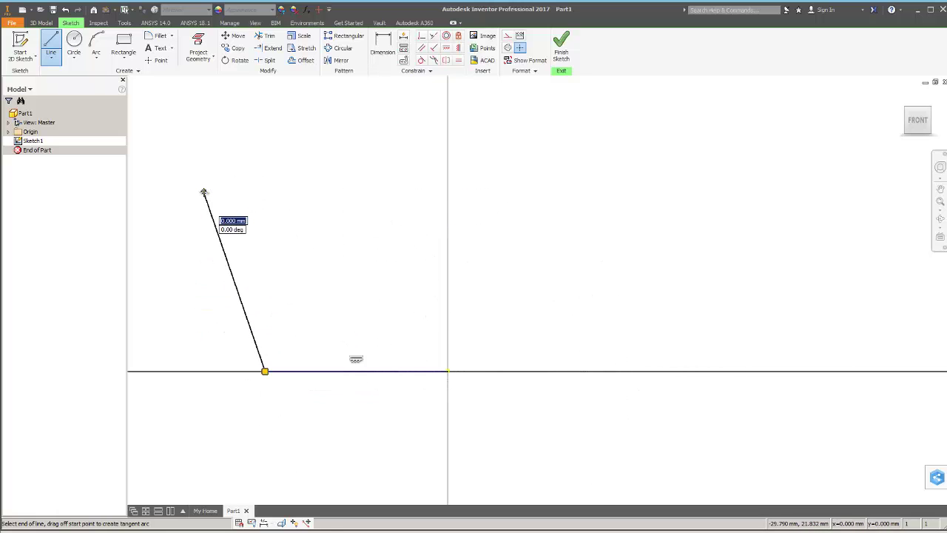
pyautogui.click(203, 154)
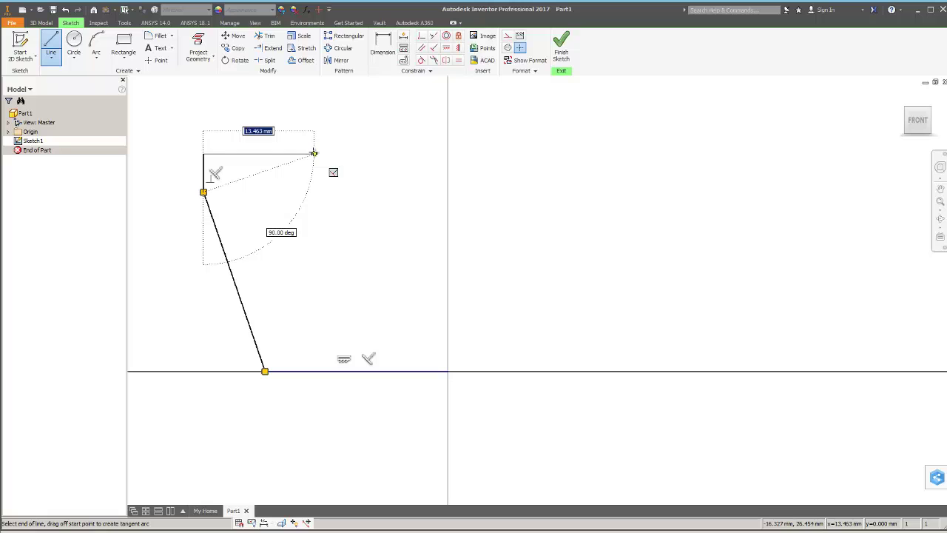
pyautogui.click(313, 153)
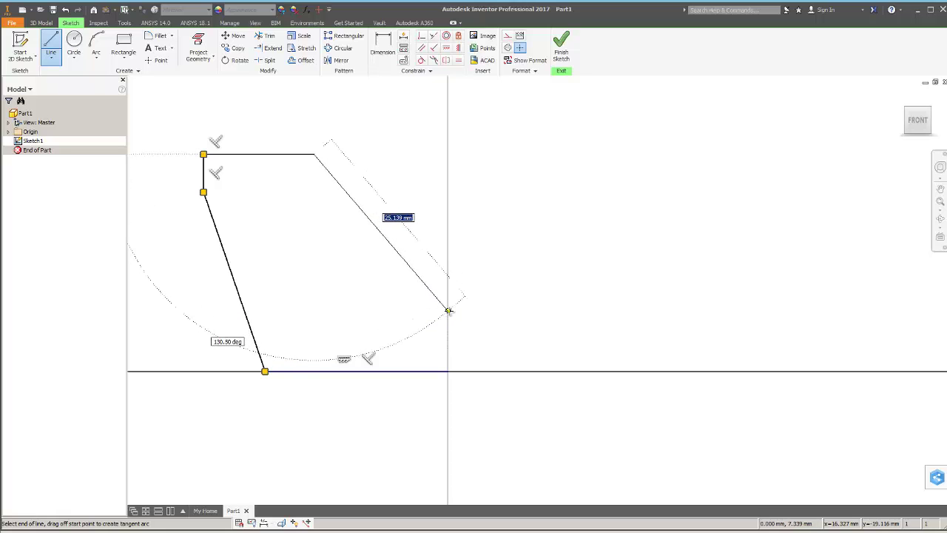
pyautogui.click(448, 311)
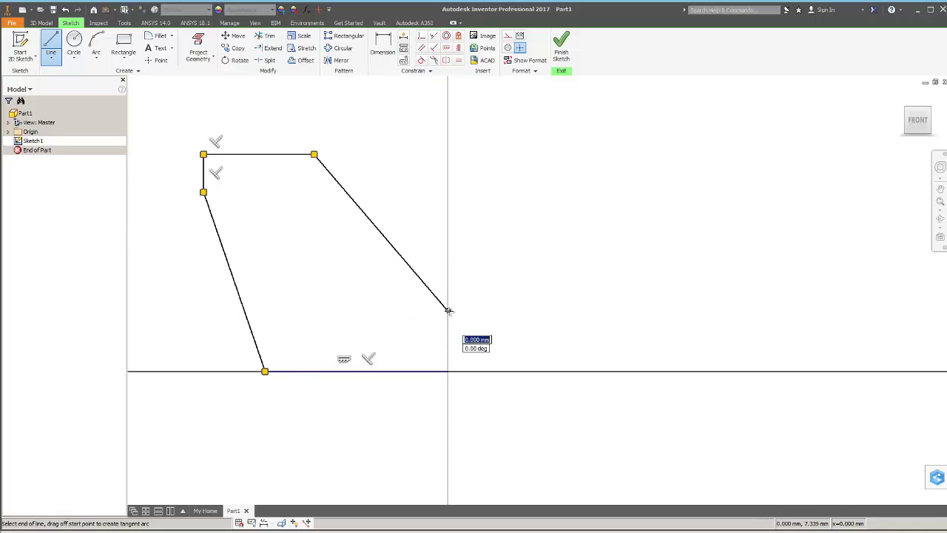
pyautogui.click(448, 369)
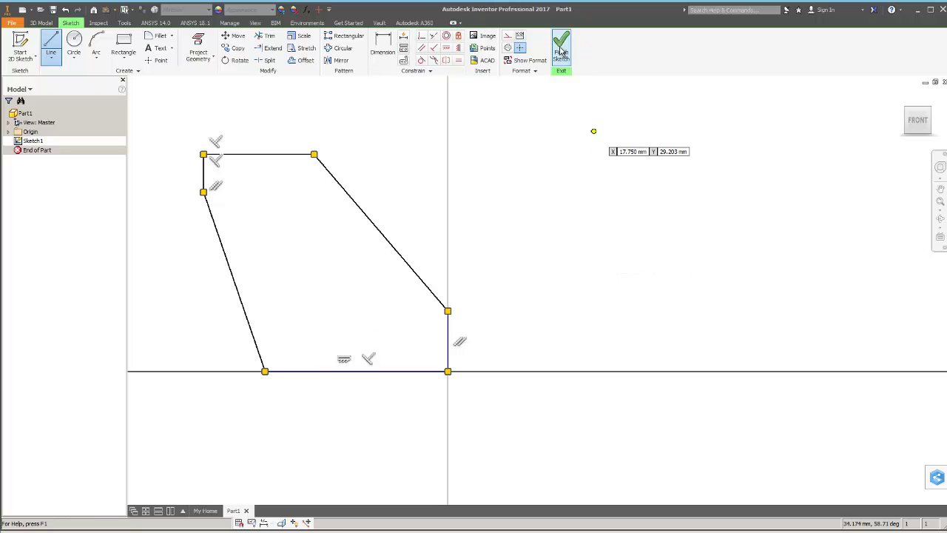
pyautogui.click(561, 50)
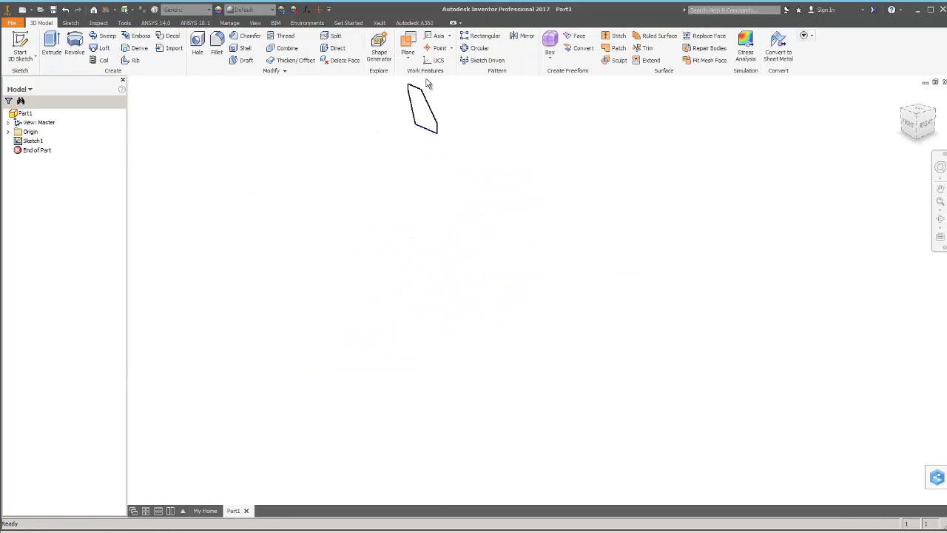
# Extrude the six-sided profile by a distance of 50 mm into a solid
pyautogui.scroll(-4, 426, 83)
pyautogui.scroll(-5, 436, 78)
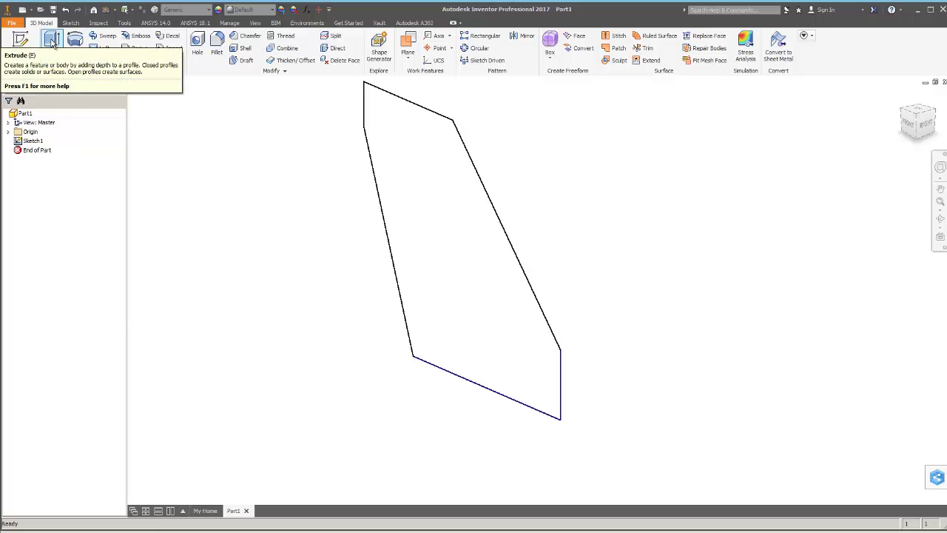
pyautogui.click(52, 44)
pyautogui.moveTo(370, 92); pyautogui.dragTo(113, 68)
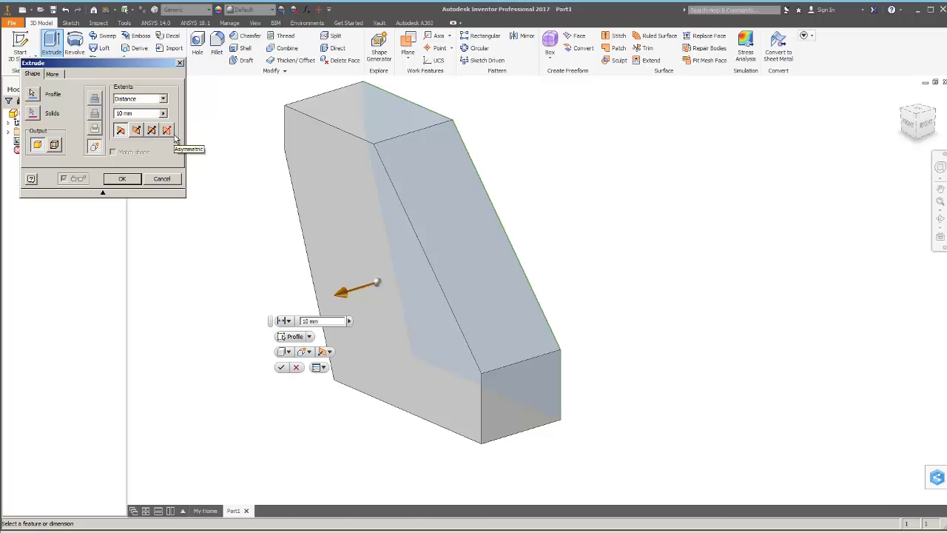
pyautogui.click(168, 132)
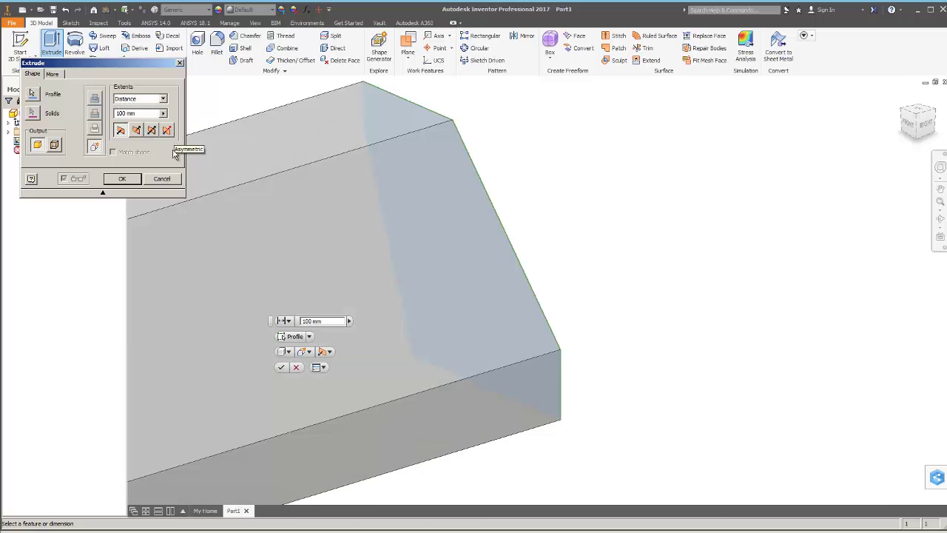
pyautogui.scroll(-5, 604, 330)
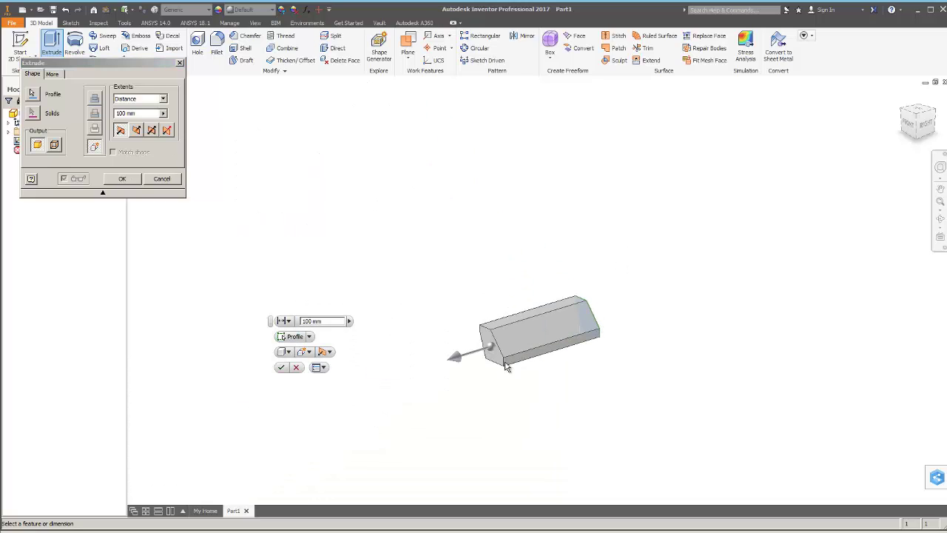
pyautogui.scroll(4, 532, 370)
pyautogui.scroll(-2, 531, 333)
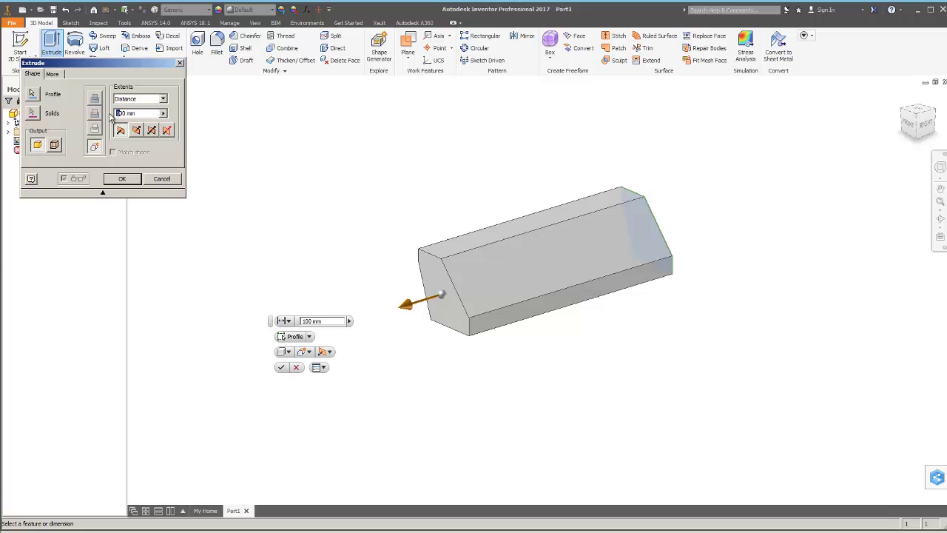
pyautogui.press('BackSpace')
pyautogui.write('50 mm')
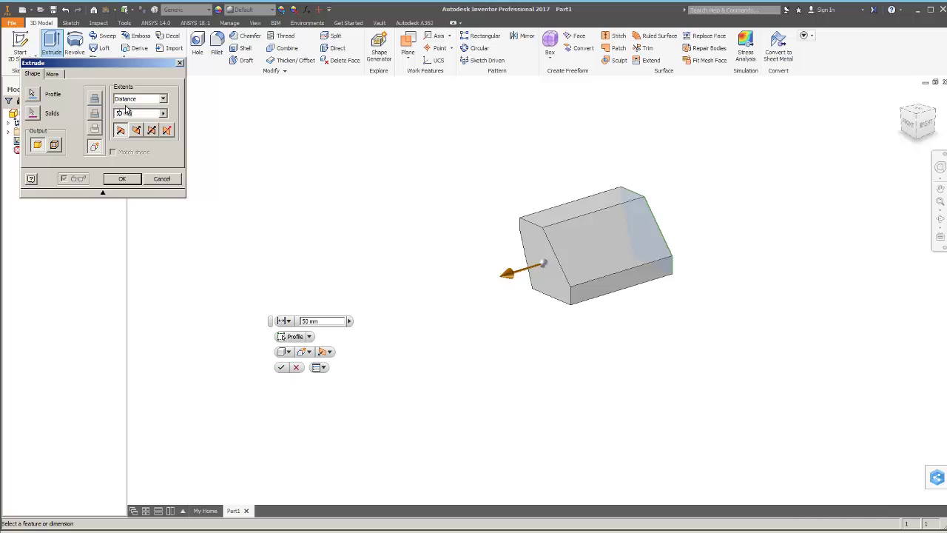
pyautogui.click(123, 180)
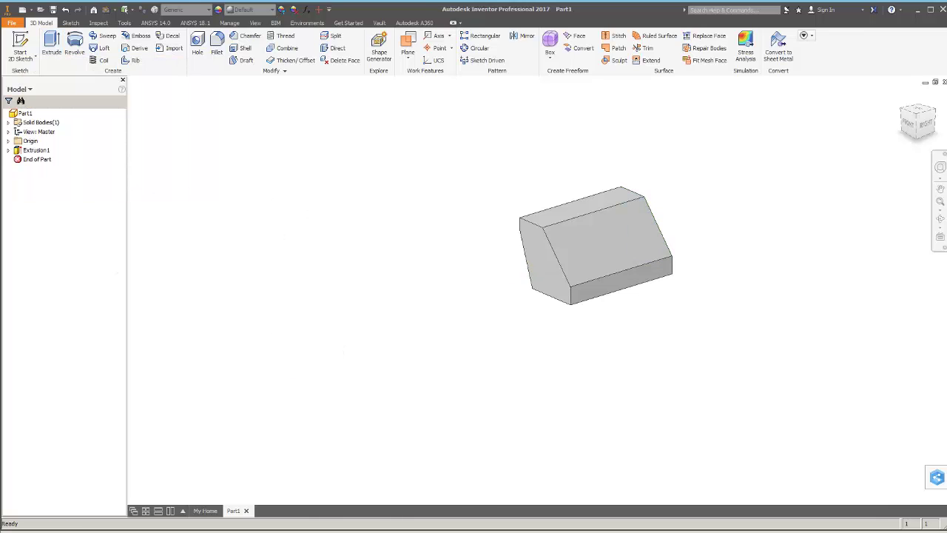
# Compare the solid with the PDF reference and start a new sketch on its front end face
pyautogui.hotkey('alt', 'Tab')
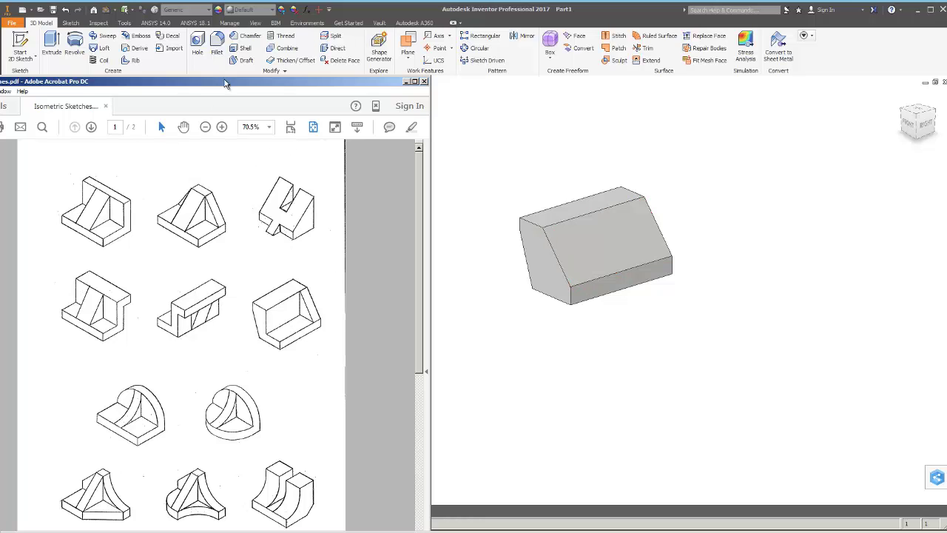
pyautogui.hotkey('alt', 'Tab')
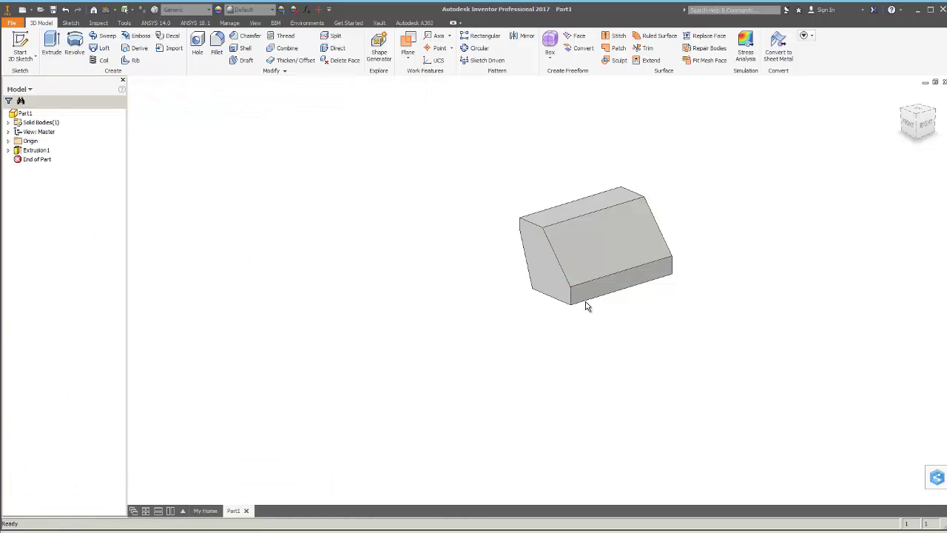
pyautogui.click(538, 263)
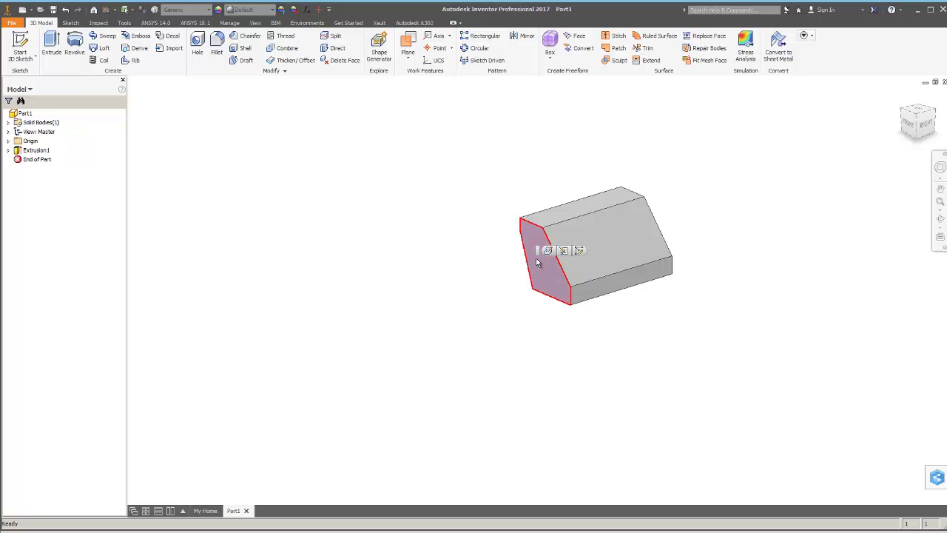
pyautogui.click(579, 251)
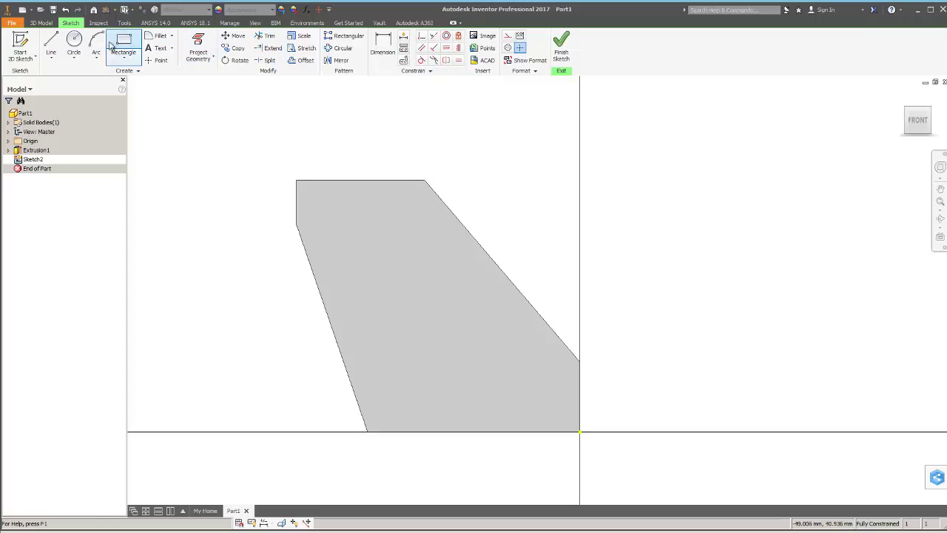
pyautogui.click(51, 40)
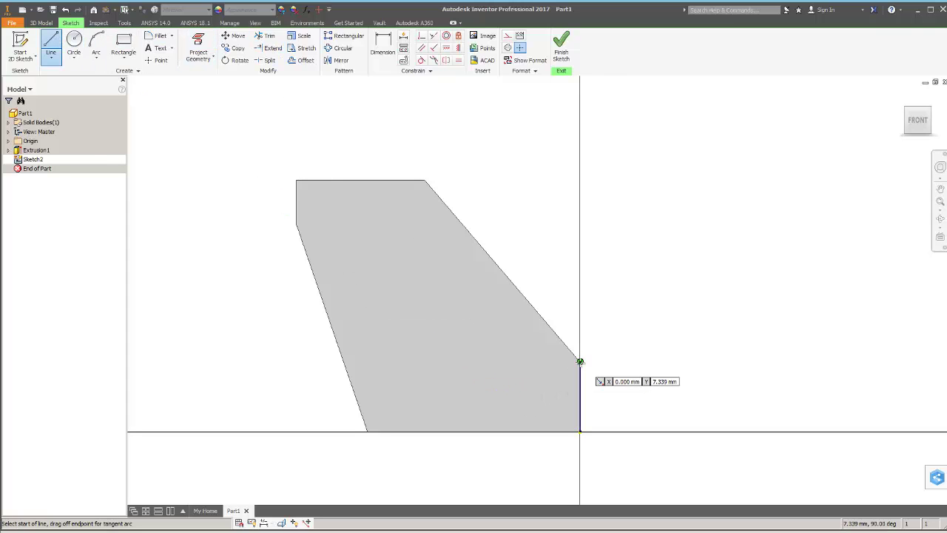
pyautogui.click(580, 361)
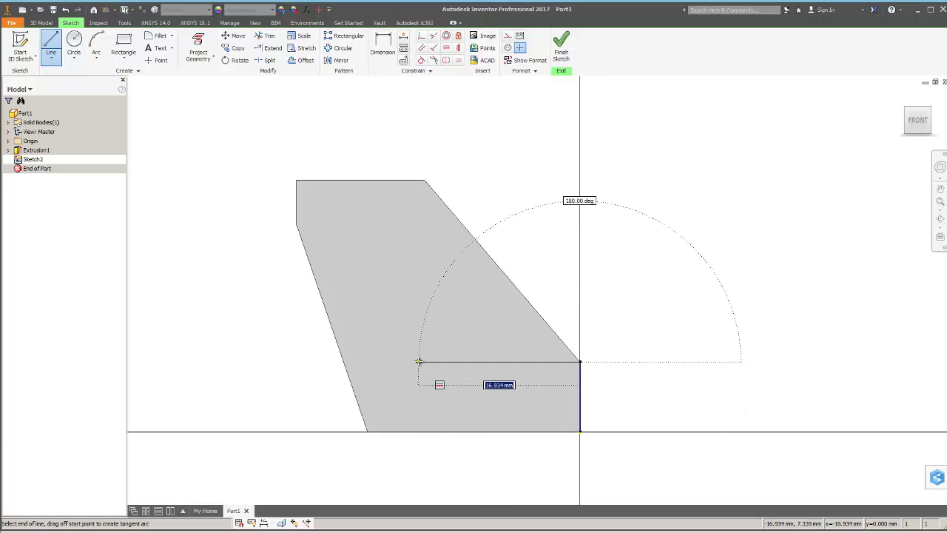
pyautogui.press('Escape')
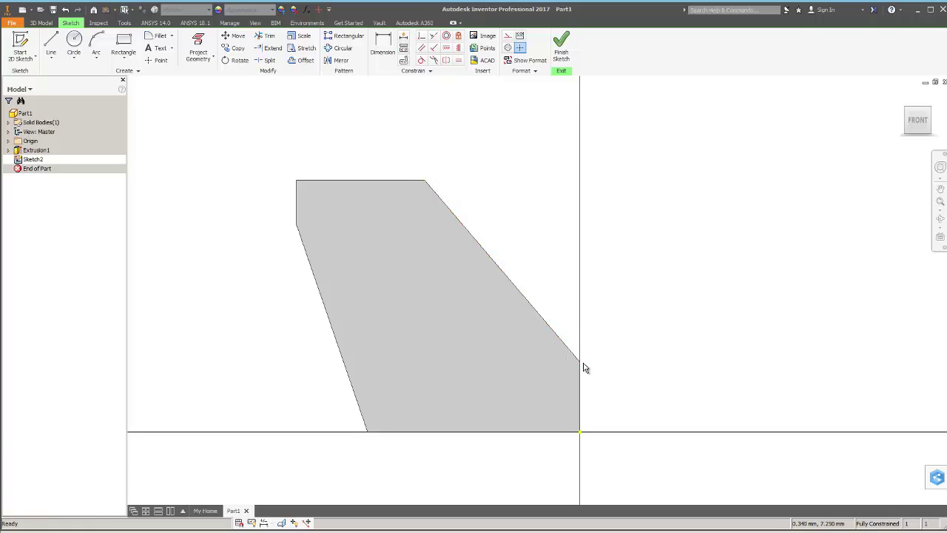
# Project the face's sloped edge and close a right triangle beneath it with a vertical line and a horizontal line about 16 mm long
pyautogui.click(198, 45)
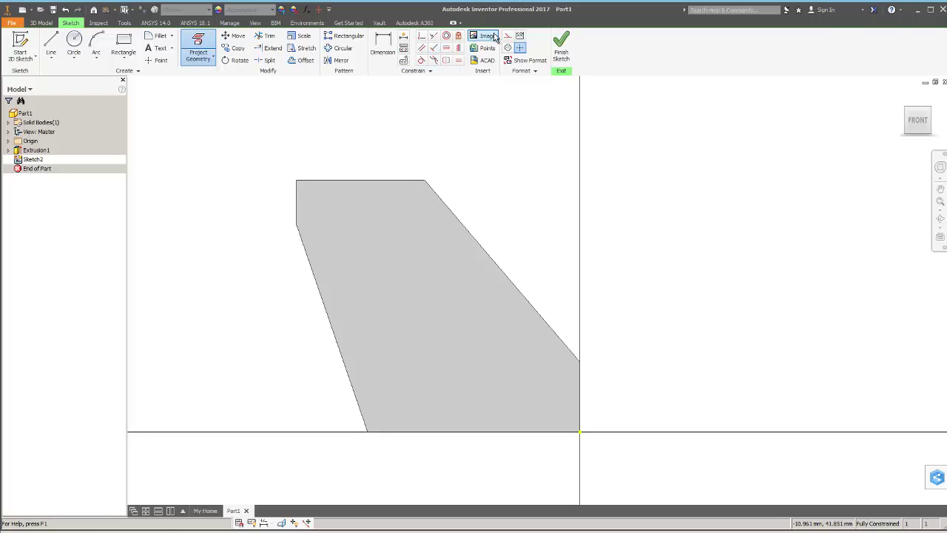
pyautogui.click(488, 257)
pyautogui.press('Escape')
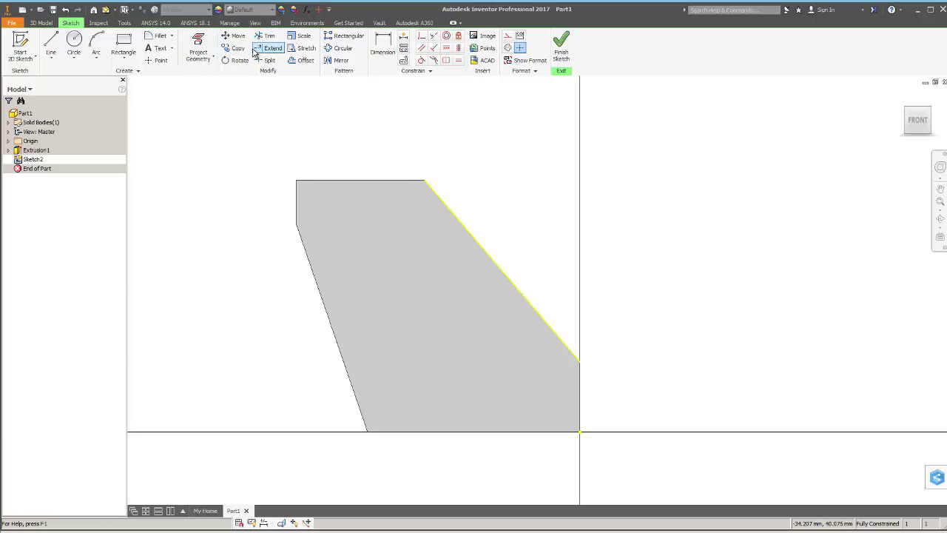
pyautogui.click(51, 46)
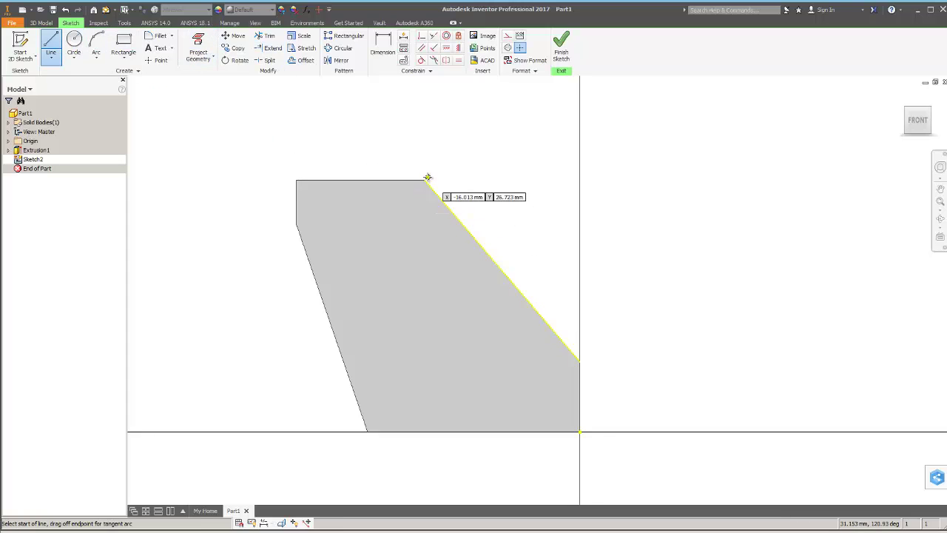
pyautogui.click(425, 180)
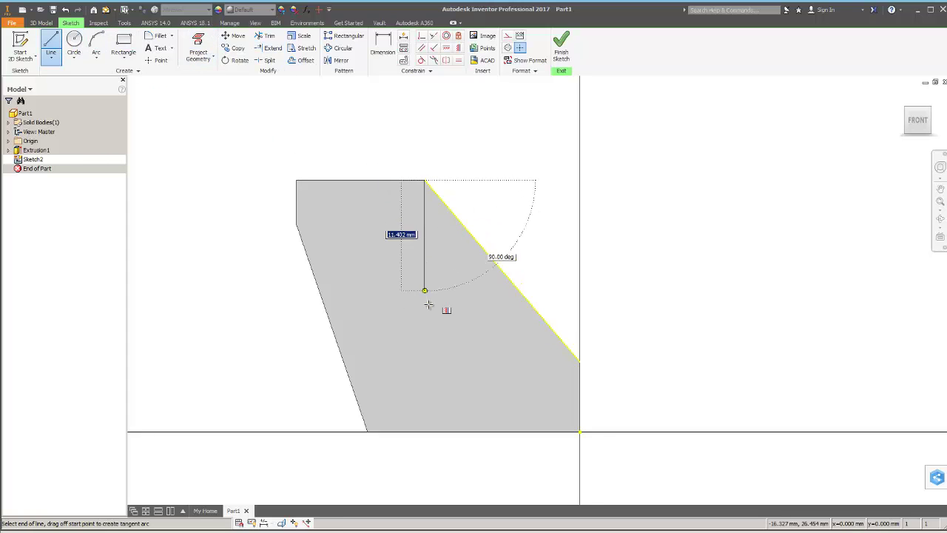
pyautogui.click(425, 362)
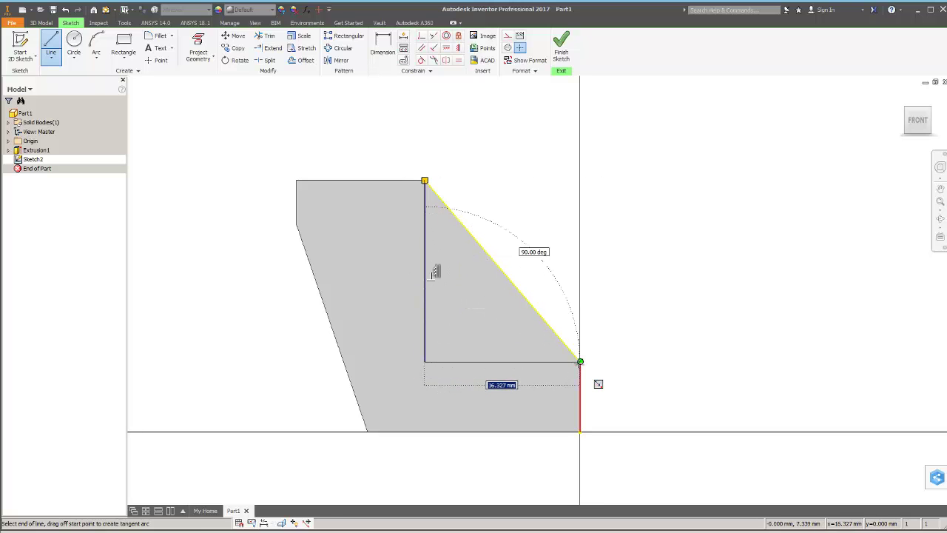
pyautogui.click(579, 361)
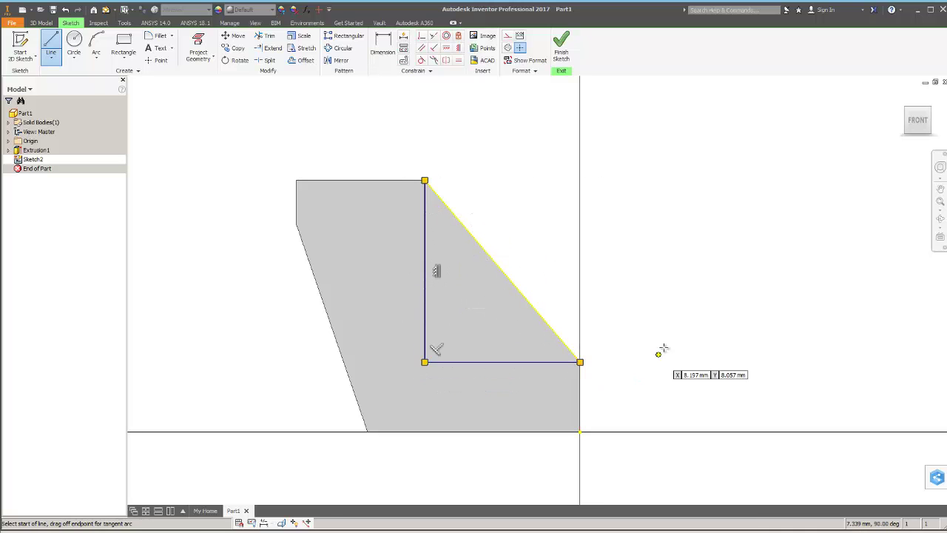
pyautogui.press('Escape')
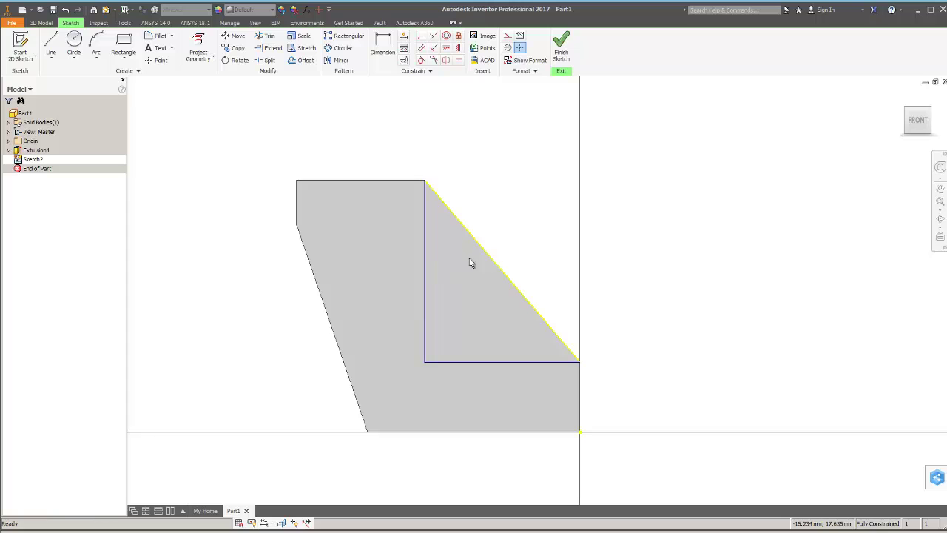
pyautogui.click(560, 46)
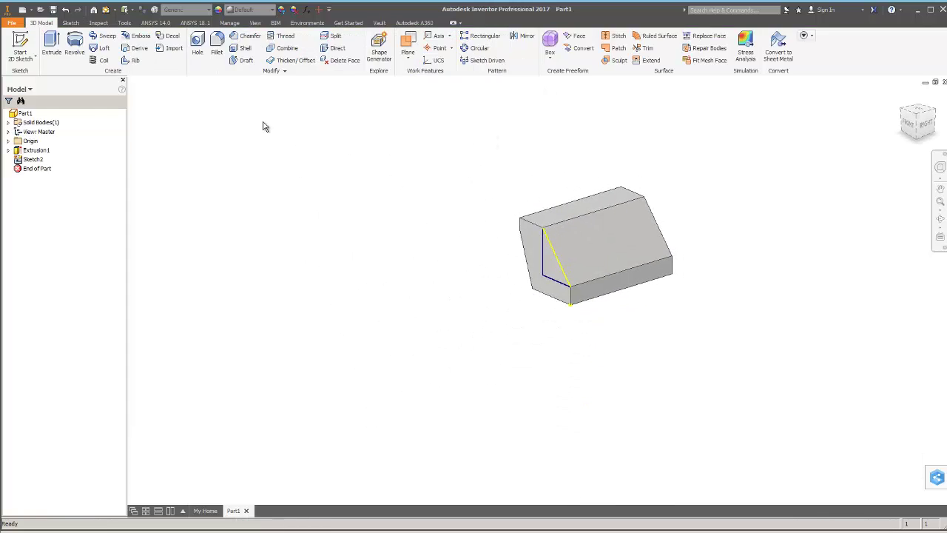
pyautogui.click(51, 43)
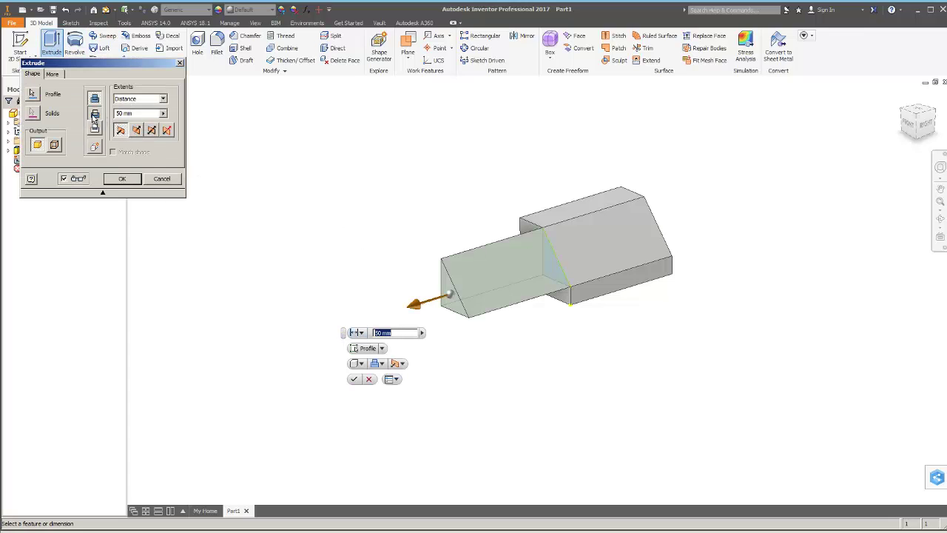
pyautogui.click(136, 130)
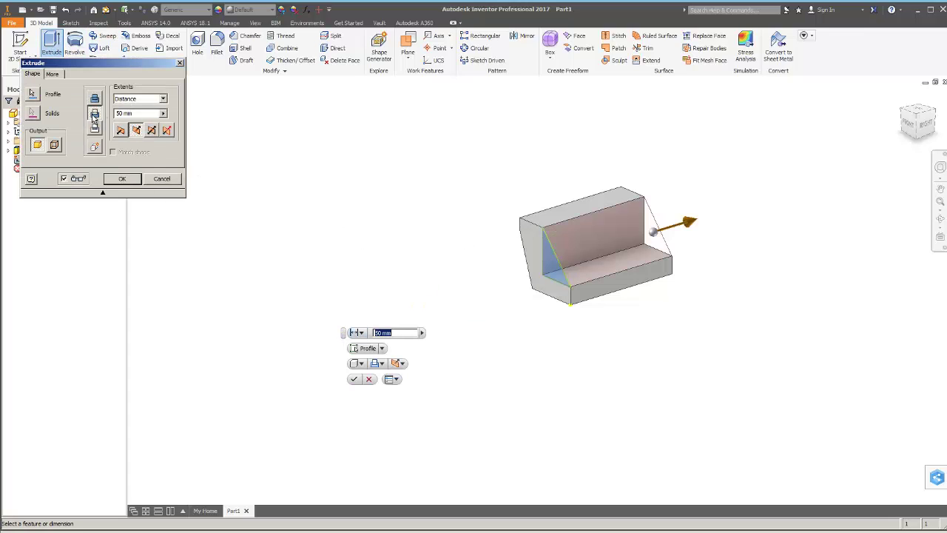
pyautogui.click(652, 233)
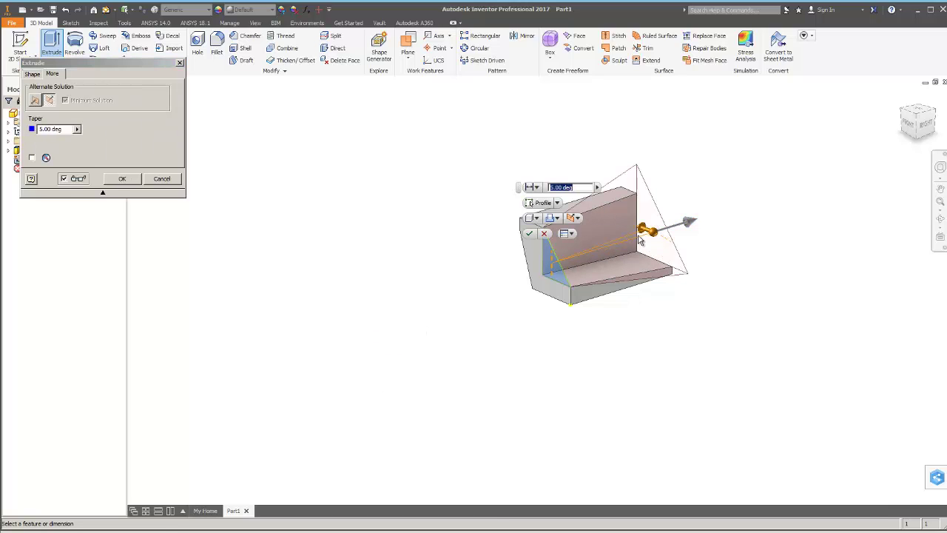
pyautogui.click(544, 233)
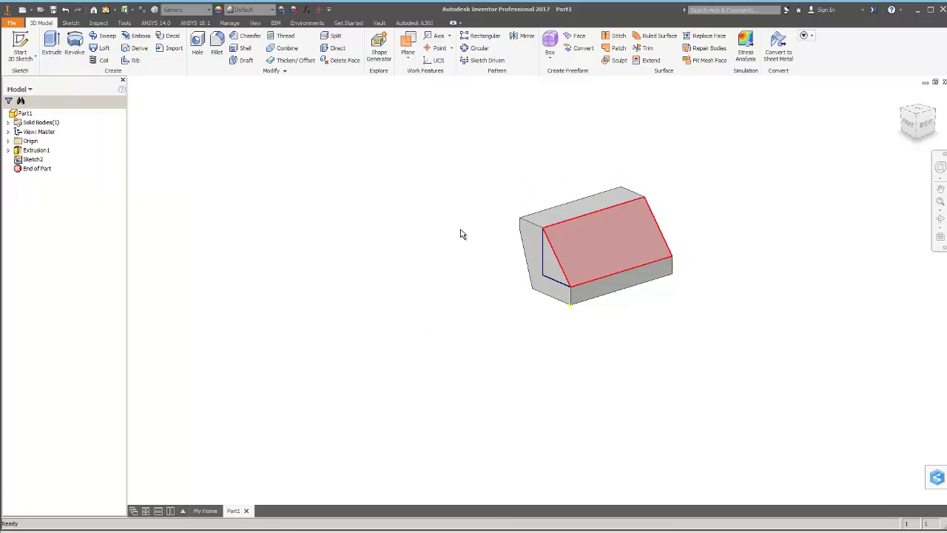
# Cut the triangular profile 43 mm into the solid with Extrude and compare the result with the PDF reference
pyautogui.click(51, 45)
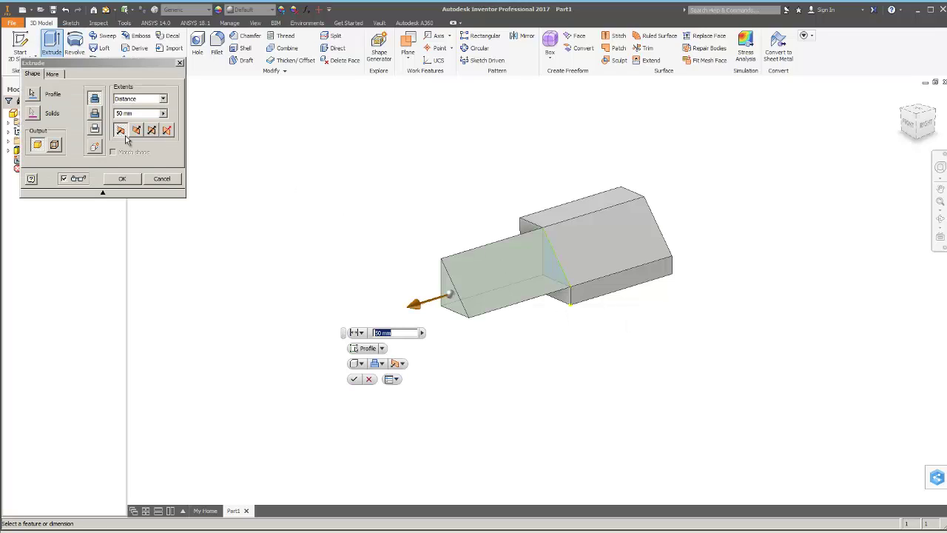
pyautogui.click(136, 130)
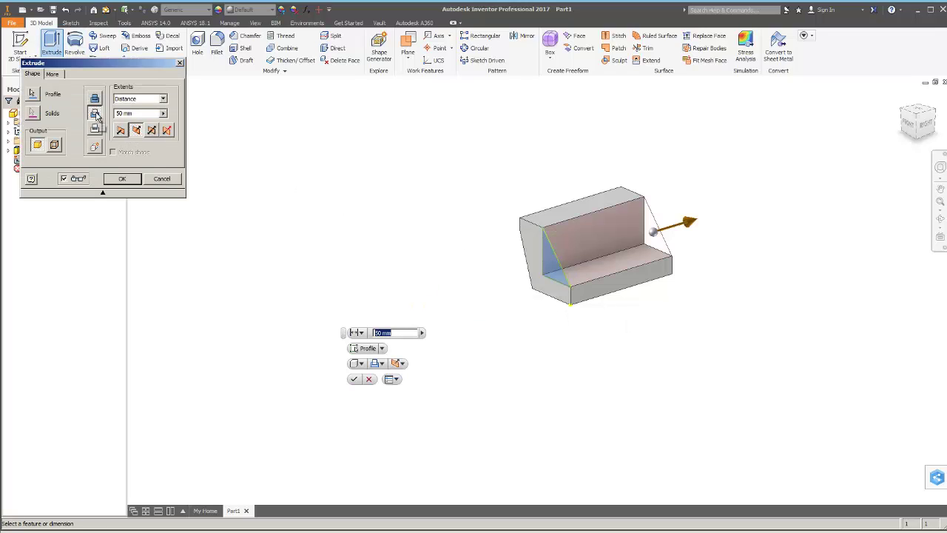
pyautogui.click(116, 115)
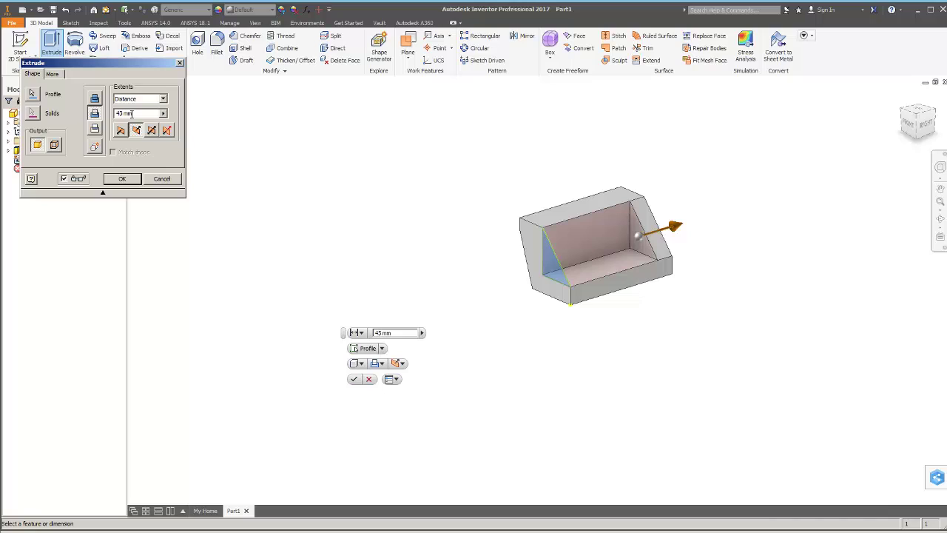
pyautogui.click(122, 184)
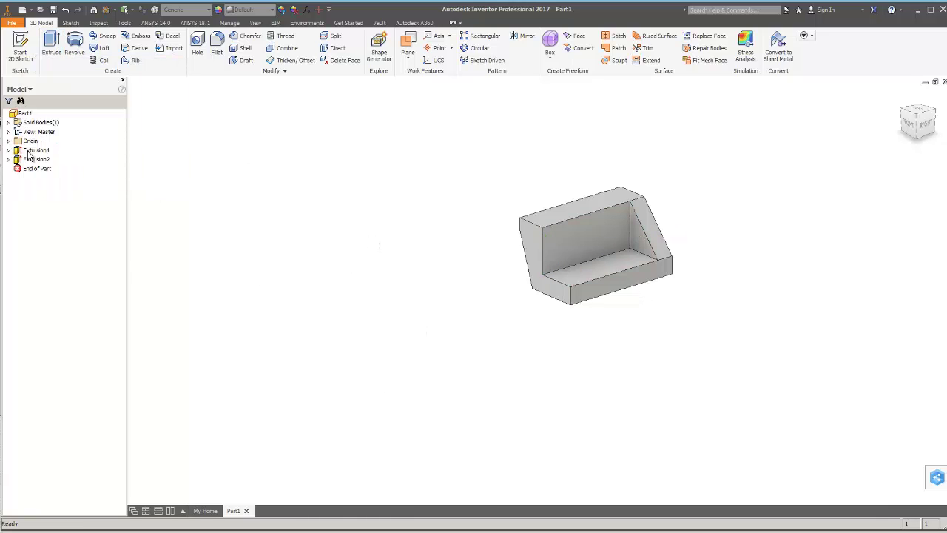
pyautogui.hotkey('alt', 'Tab')
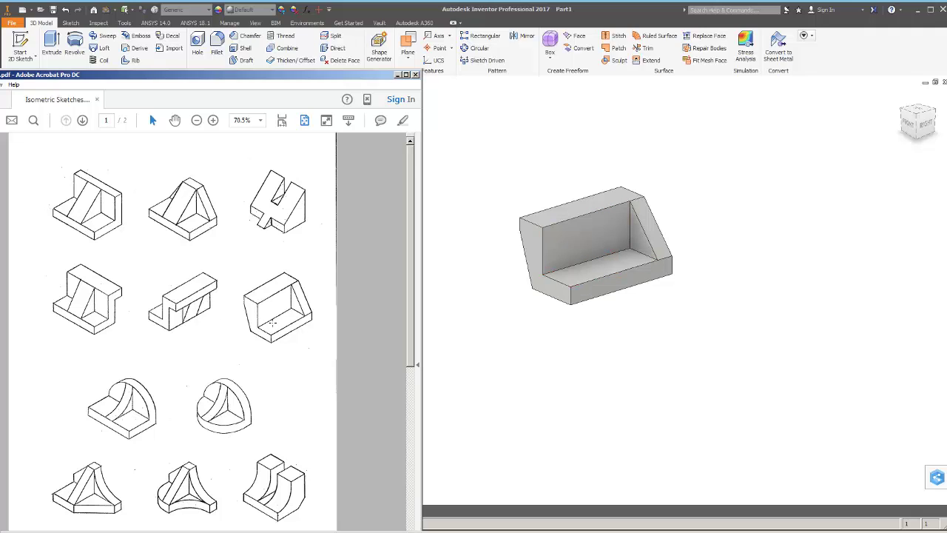
pyautogui.click(287, 67)
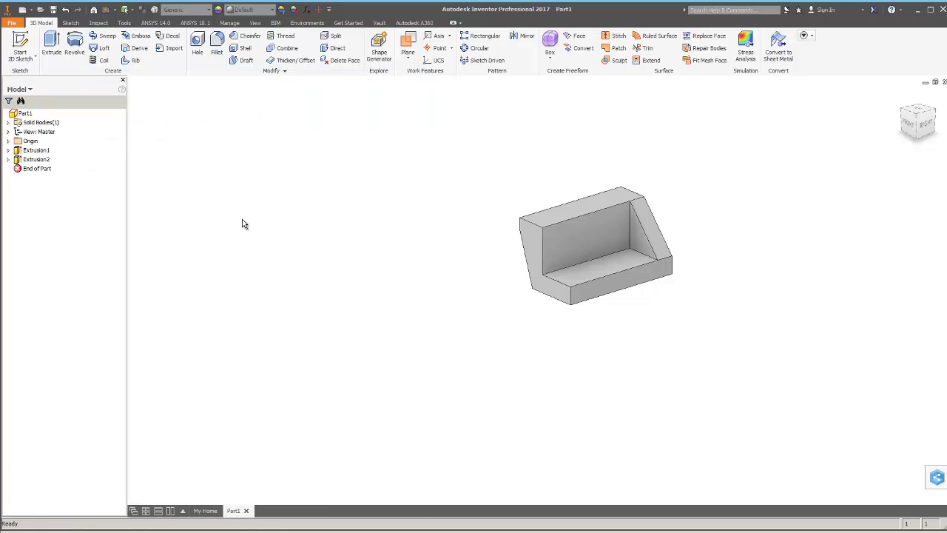
# Create a new part from the metric Standard (mm).ipt template and start a 2D sketch on the XY plane
pyautogui.click(13, 24)
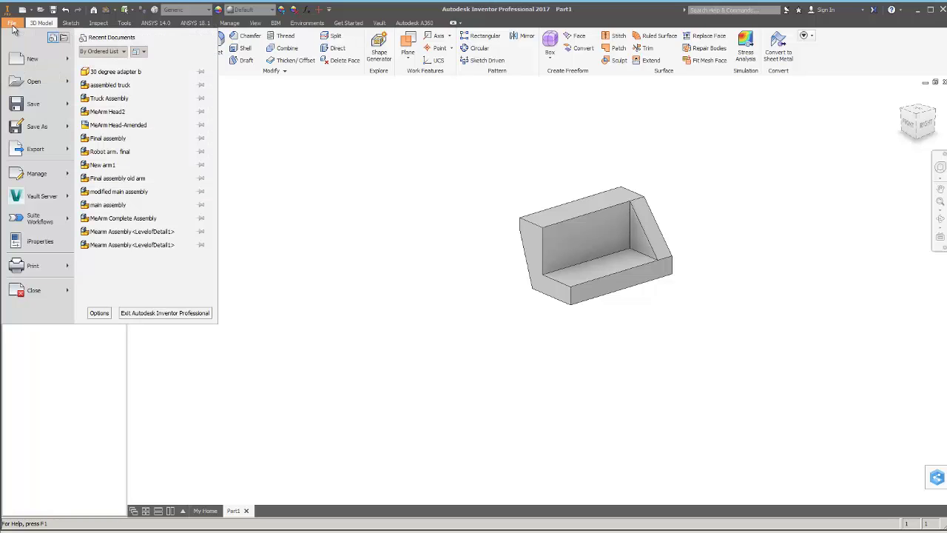
pyautogui.click(26, 62)
pyautogui.click(343, 174)
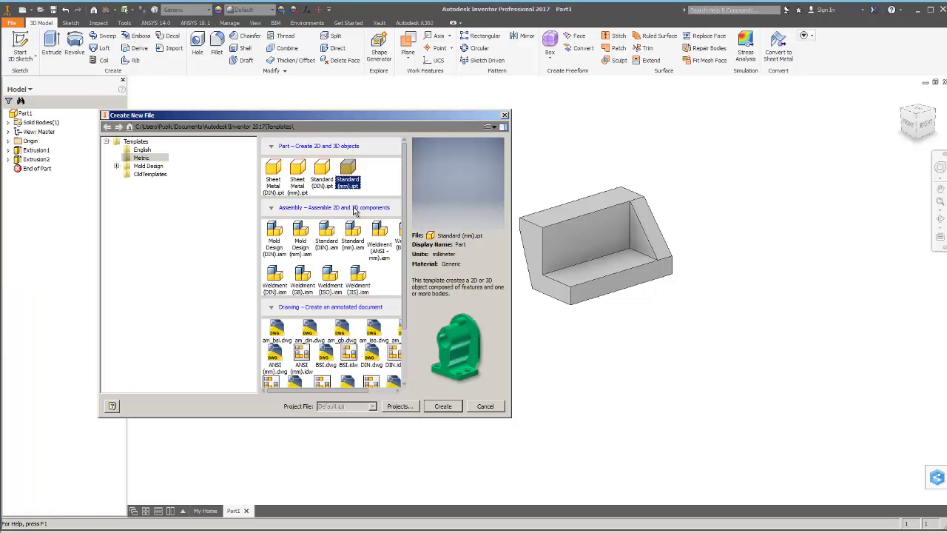
pyautogui.click(437, 412)
pyautogui.click(20, 46)
pyautogui.click(576, 260)
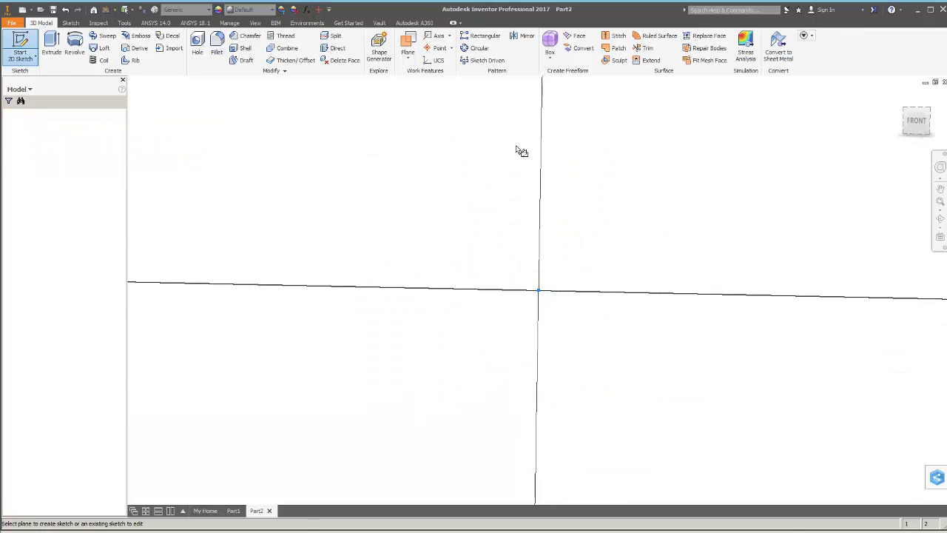
# Sketch a closed seven-sided L-shaped profile from the origin, with a base about 149 mm long, total height about 237 mm and front edge about 63 mm
pyautogui.scroll(2, 480, 152)
pyautogui.scroll(2, 585, 258)
pyautogui.scroll(2, 595, 185)
pyautogui.scroll(-3, 636, 148)
pyautogui.scroll(3, 589, 189)
pyautogui.scroll(-2, 561, 94)
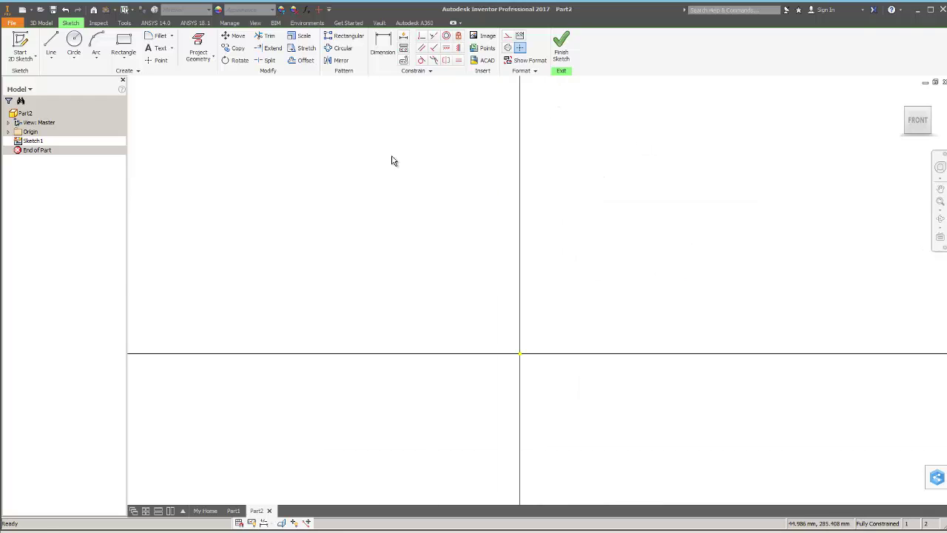
pyautogui.click(51, 45)
pyautogui.moveTo(520, 354); pyautogui.dragTo(384, 354)
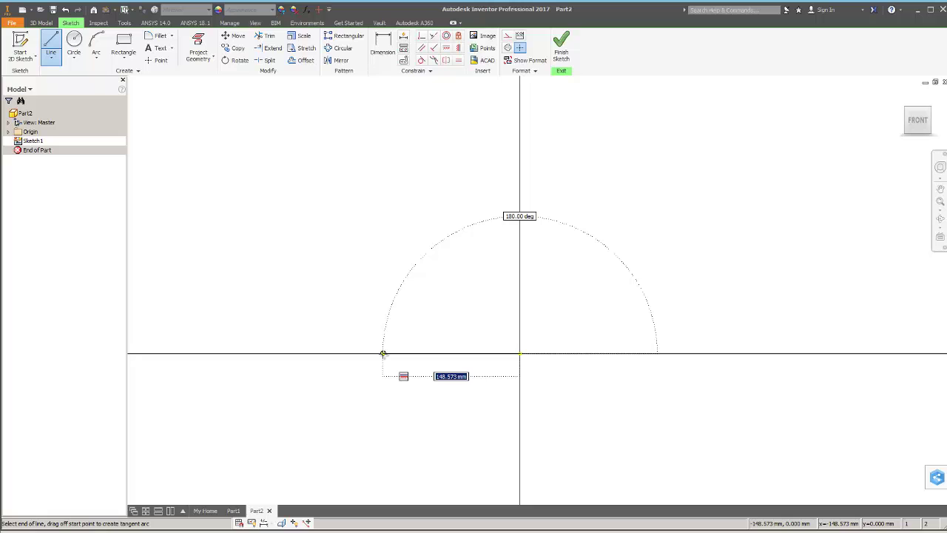
pyautogui.moveTo(384, 354); pyautogui.dragTo(382, 353)
pyautogui.click(309, 191)
pyautogui.moveTo(310, 191); pyautogui.dragTo(309, 135)
pyautogui.click(309, 134)
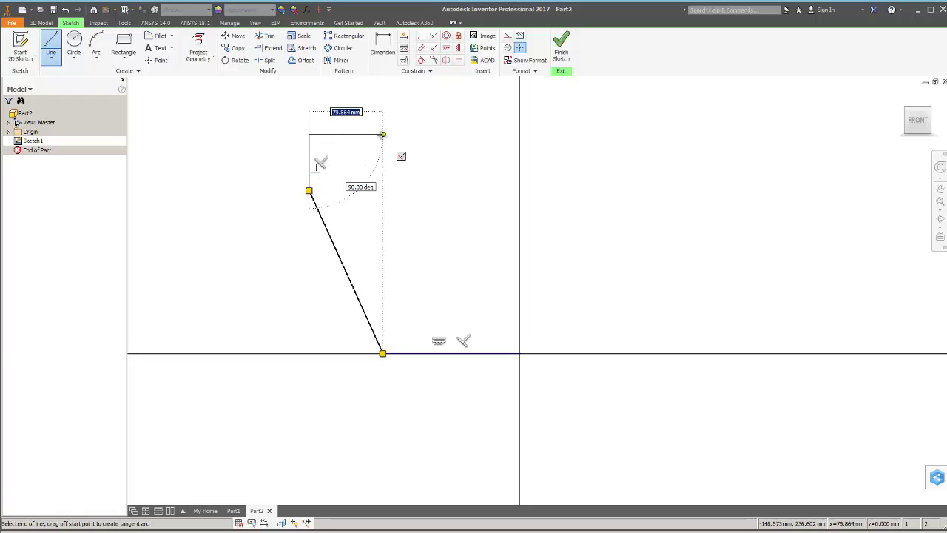
pyautogui.click(391, 135)
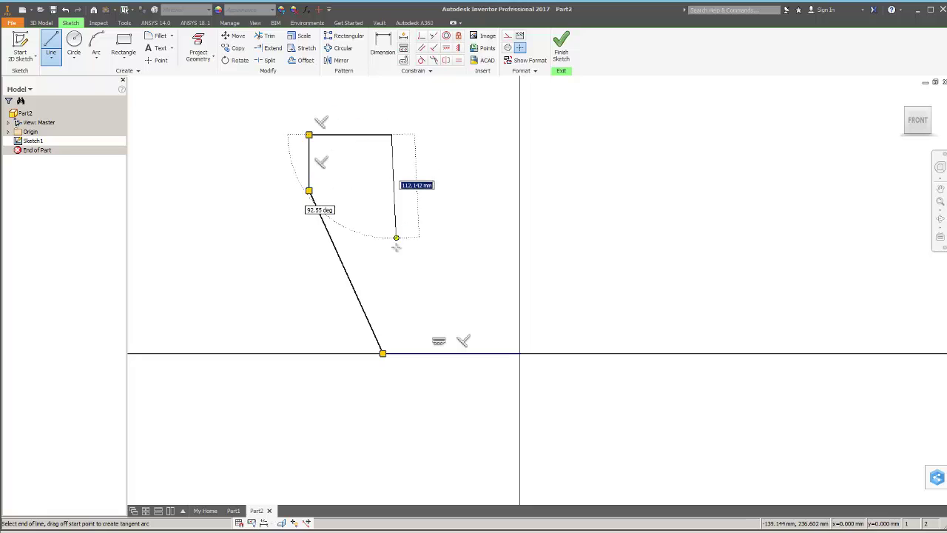
pyautogui.click(391, 295)
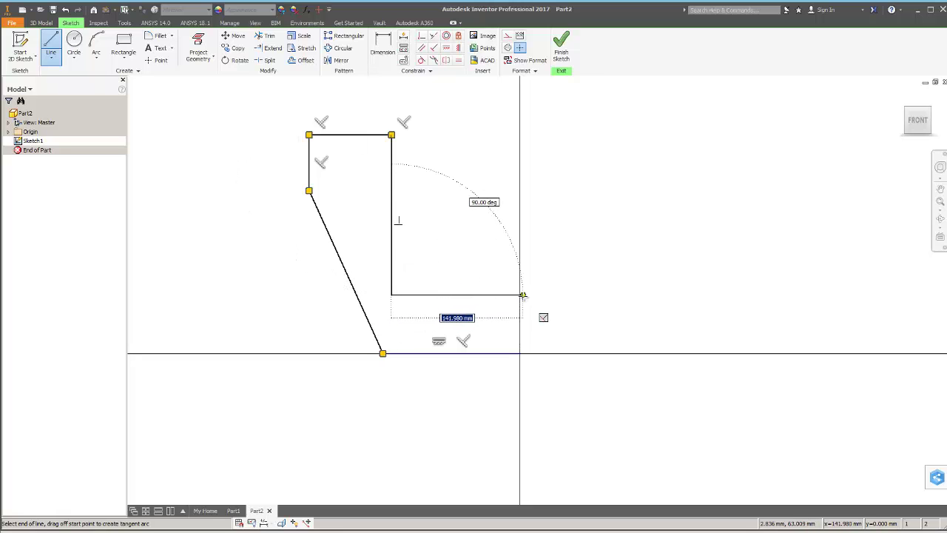
pyautogui.click(520, 295)
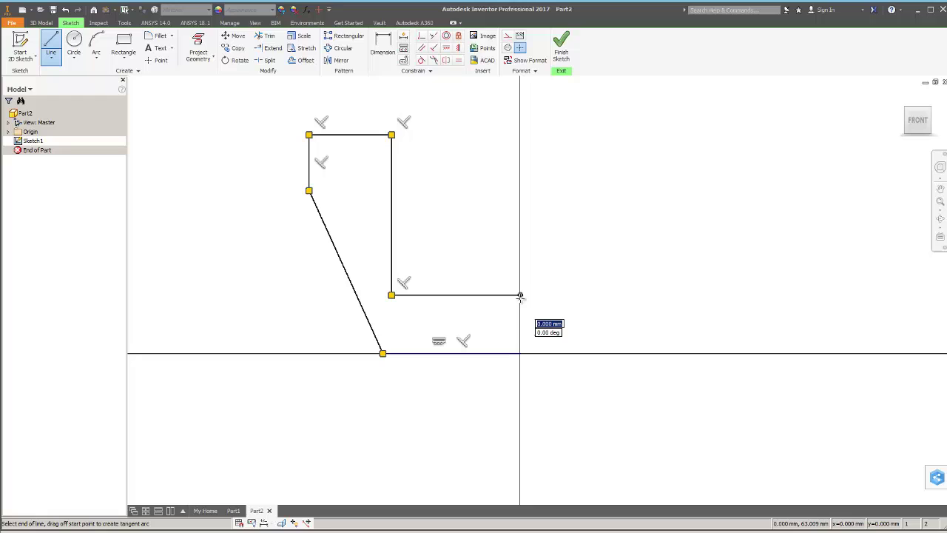
pyautogui.click(520, 353)
pyautogui.press('Escape')
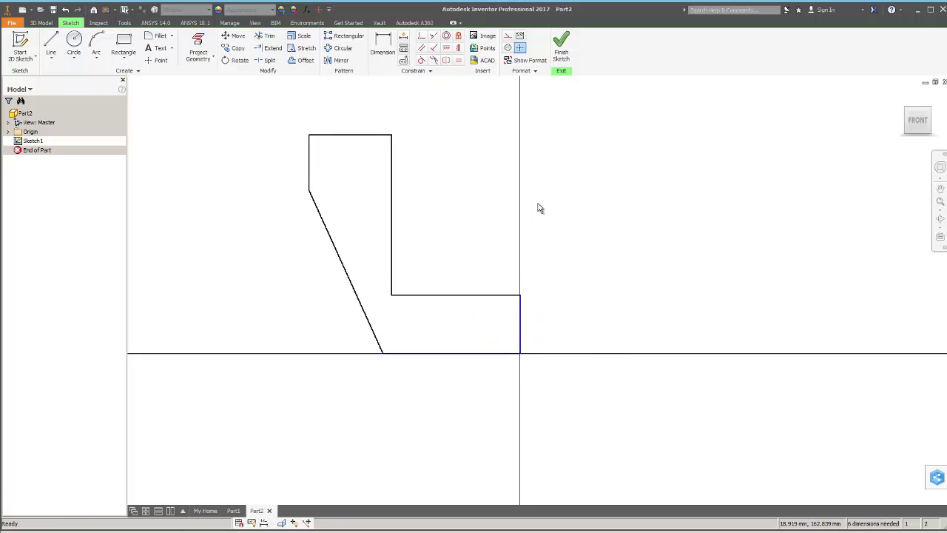
# Move the profile's inner vertical line to about 115 mm from the vertical axis and check the shape against the PDF reference
pyautogui.moveTo(392, 196); pyautogui.dragTo(416, 200)
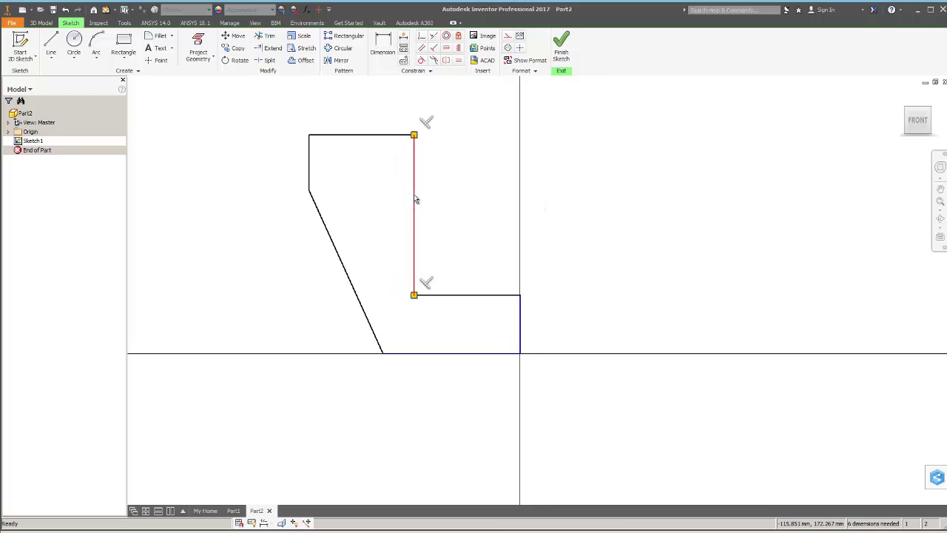
pyautogui.hotkey('alt', 'Tab')
pyautogui.moveTo(108, 68); pyautogui.dragTo(121, 64)
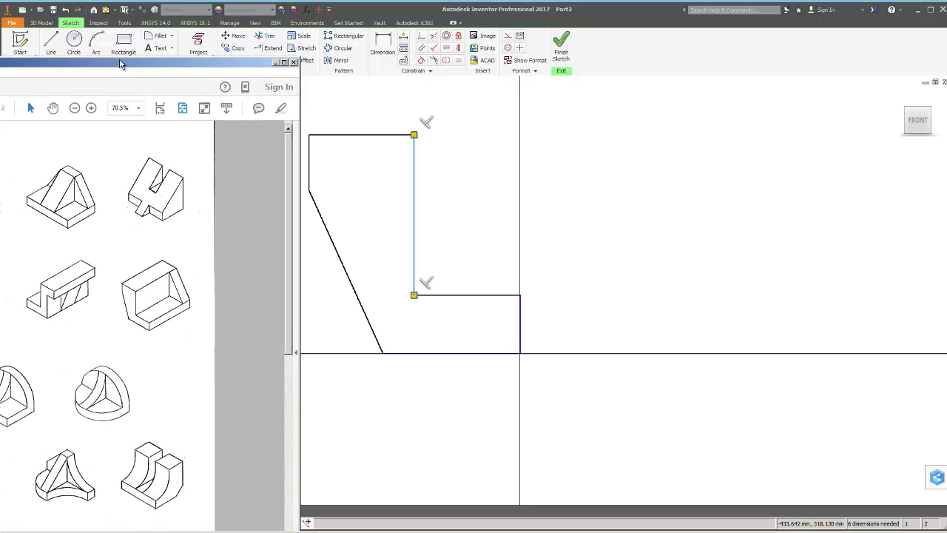
pyautogui.hotkey('alt', 'Tab')
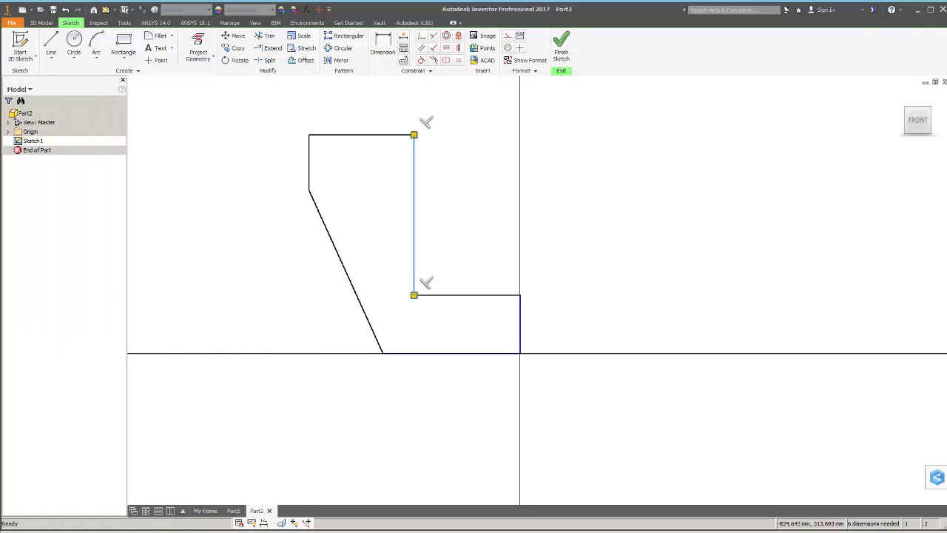
pyautogui.click(619, 236)
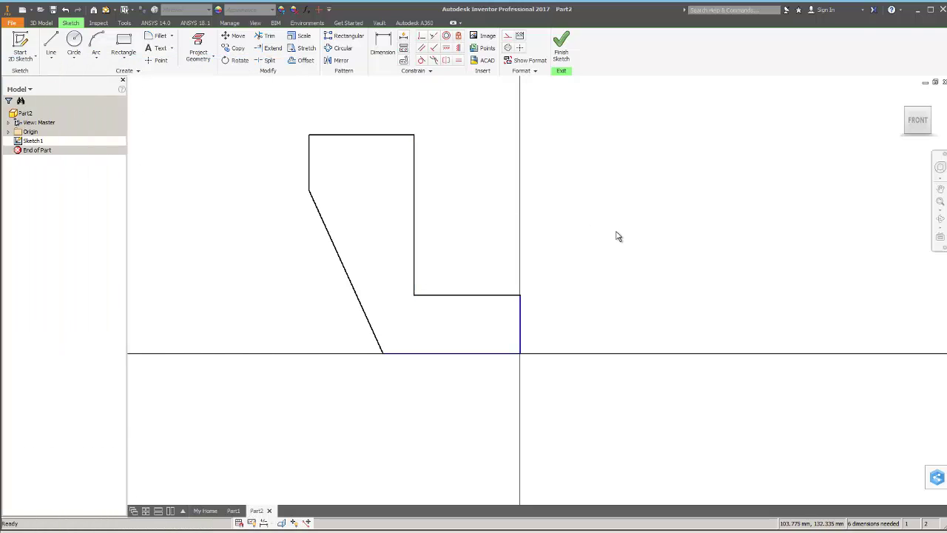
# Finish the sketch and extrude the L-shaped profile 400 mm into a solid
pyautogui.click(563, 52)
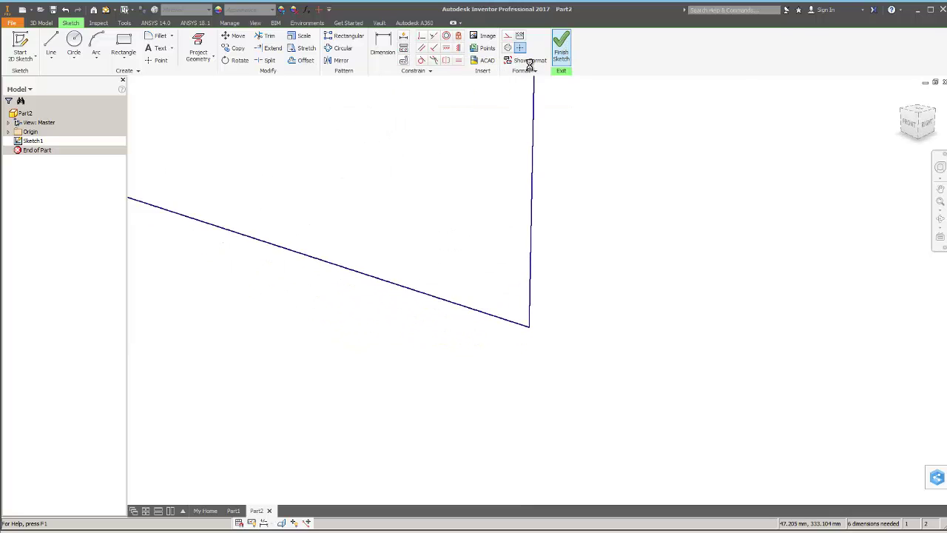
pyautogui.click(51, 44)
pyautogui.click(118, 114)
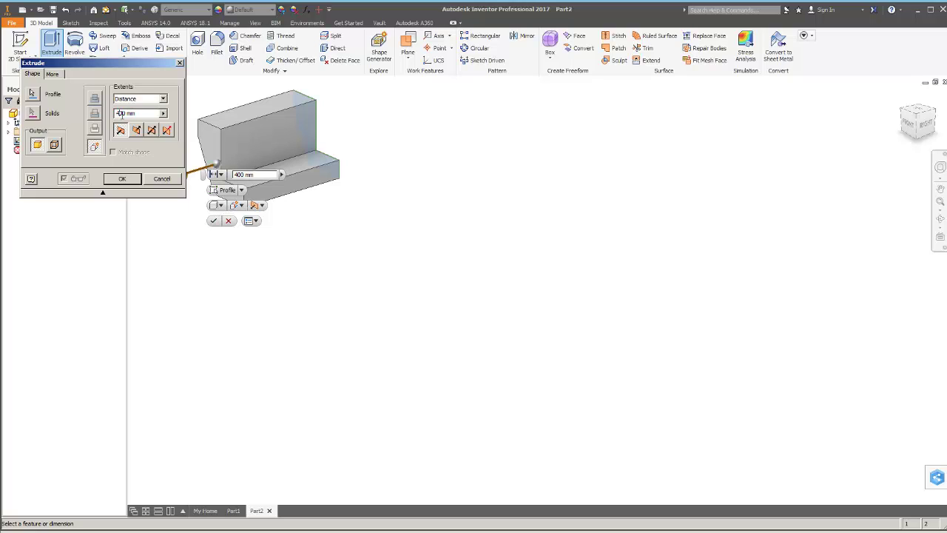
pyautogui.click(119, 180)
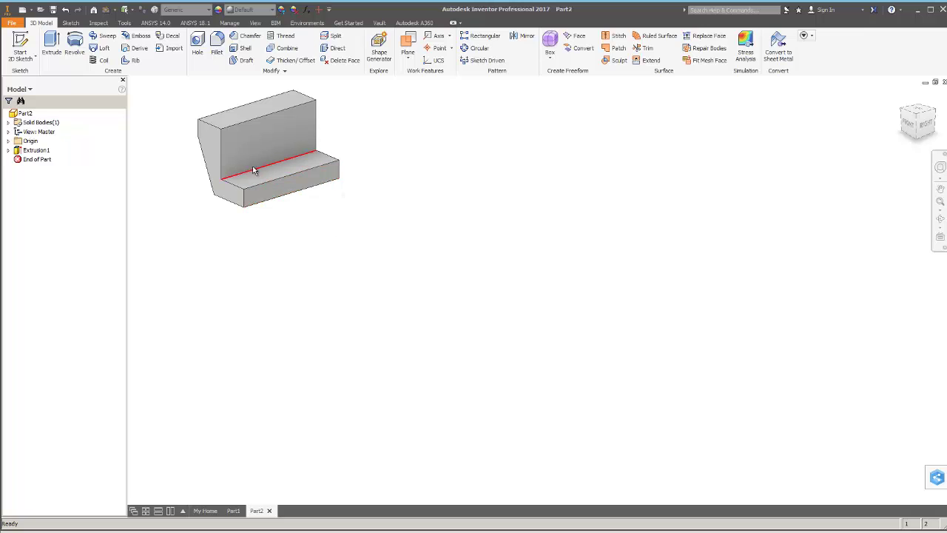
# Start a 2D sketch on the L-shaped end face at the back of the solid
pyautogui.keyDown('shift'); pyautogui.moveTo(385, 190); pyautogui.dragTo(332, 194, button='middle'); pyautogui.keyUp('shift')
pyautogui.scroll(-3, 278, 142)
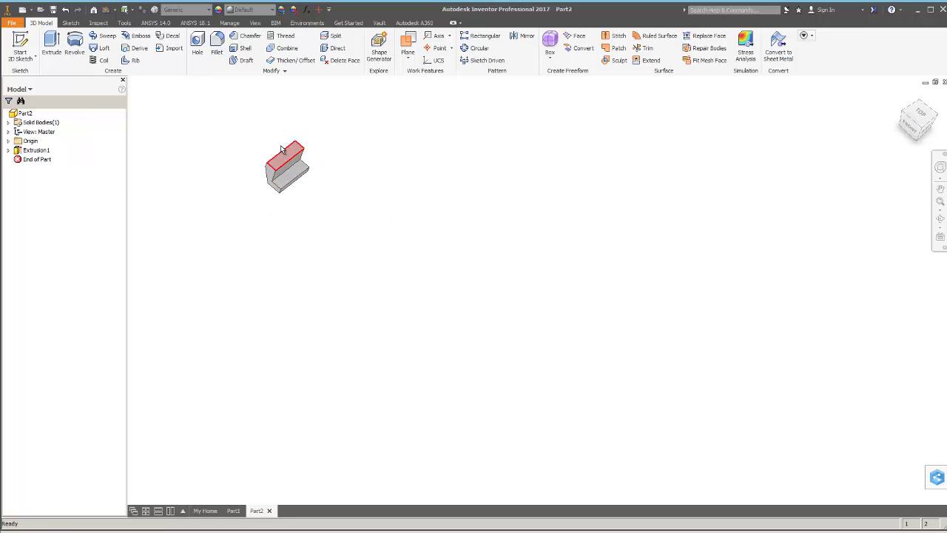
pyautogui.scroll(5, 269, 131)
pyautogui.scroll(-2, 373, 406)
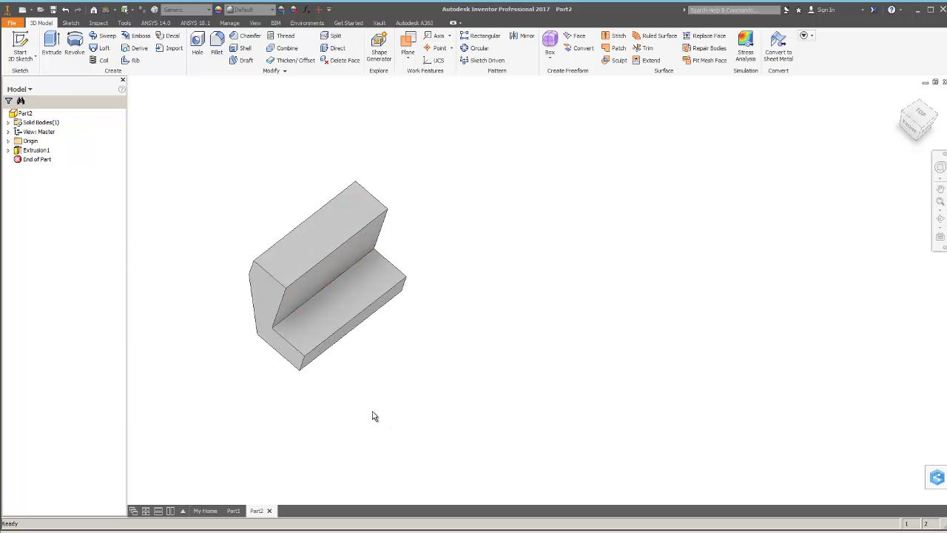
pyautogui.keyDown('shift'); pyautogui.moveTo(374, 416); pyautogui.dragTo(172, 403, button='middle'); pyautogui.keyUp('shift')
pyautogui.click(375, 233)
pyautogui.click(419, 227)
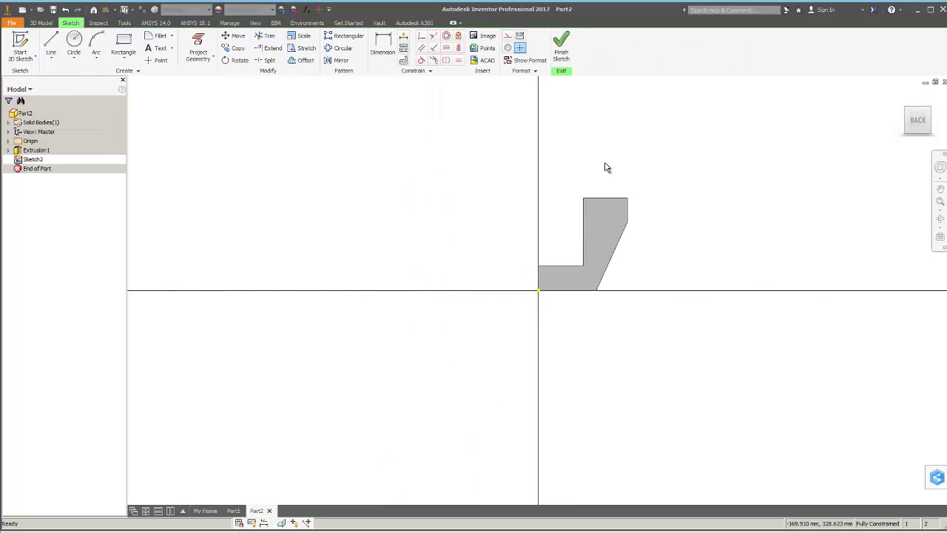
# Project the end face's inner vertical edge and the adjoining horizontal ledge edge into the sketch
pyautogui.scroll(3, 605, 158)
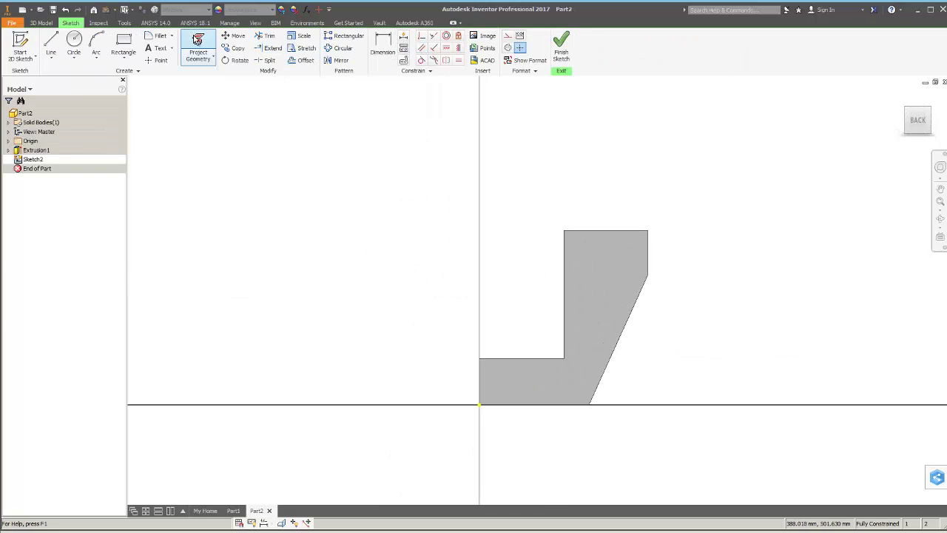
pyautogui.click(197, 40)
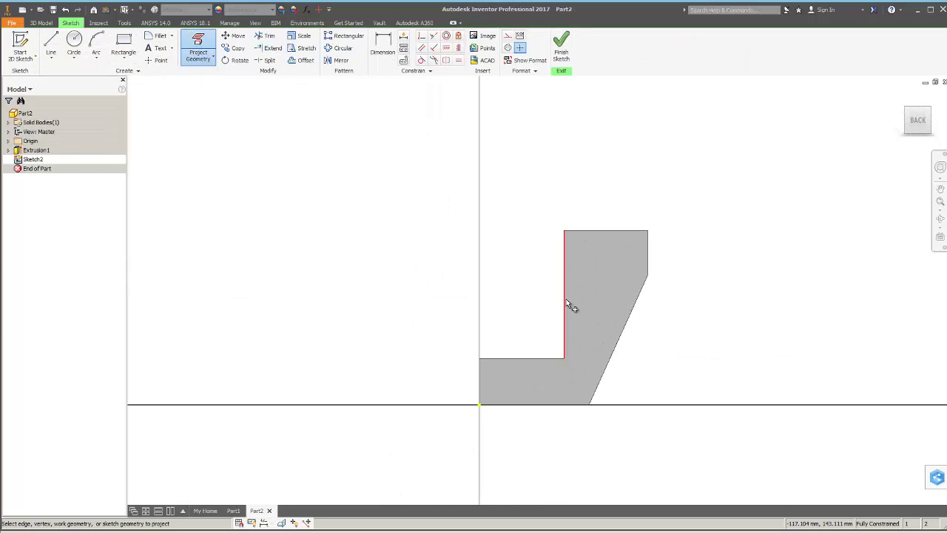
pyautogui.click(566, 302)
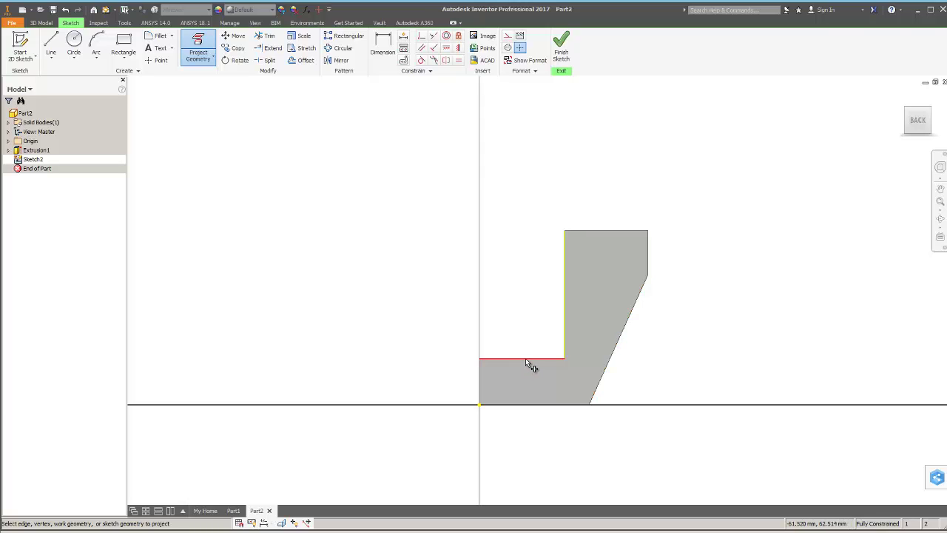
pyautogui.click(526, 359)
pyautogui.press('Escape')
# Draw a diagonal line from the top of the inner vertical edge to the ledge's outer end, closing a triangle
pyautogui.click(51, 46)
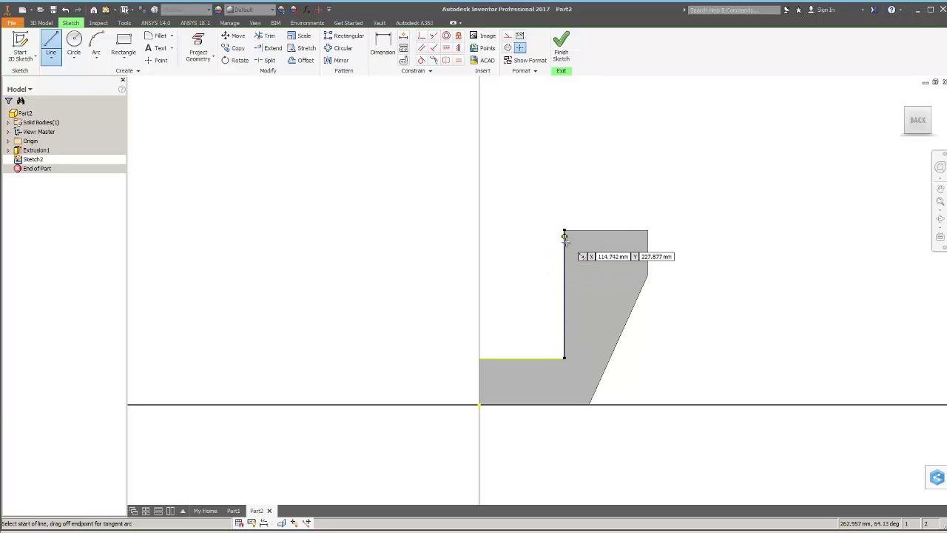
pyautogui.scroll(4, 565, 235)
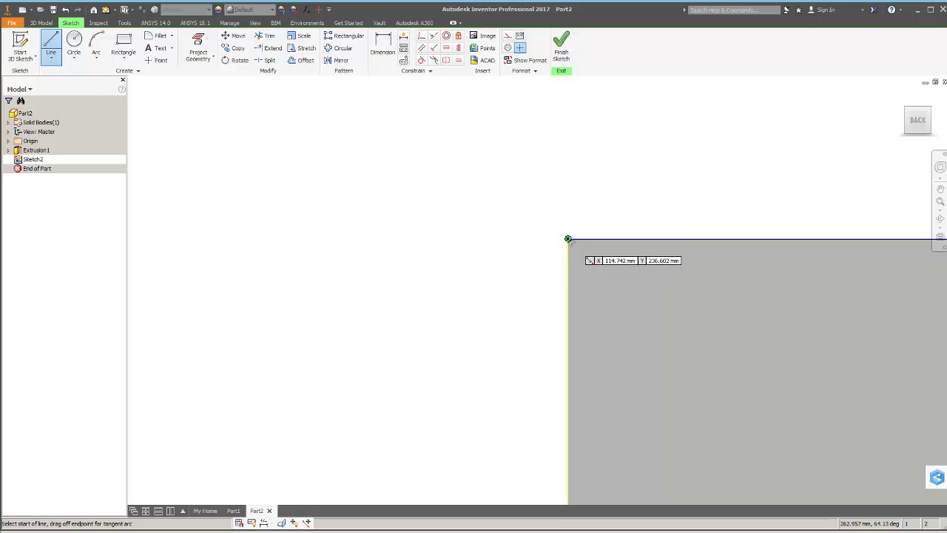
pyautogui.scroll(-3, 525, 337)
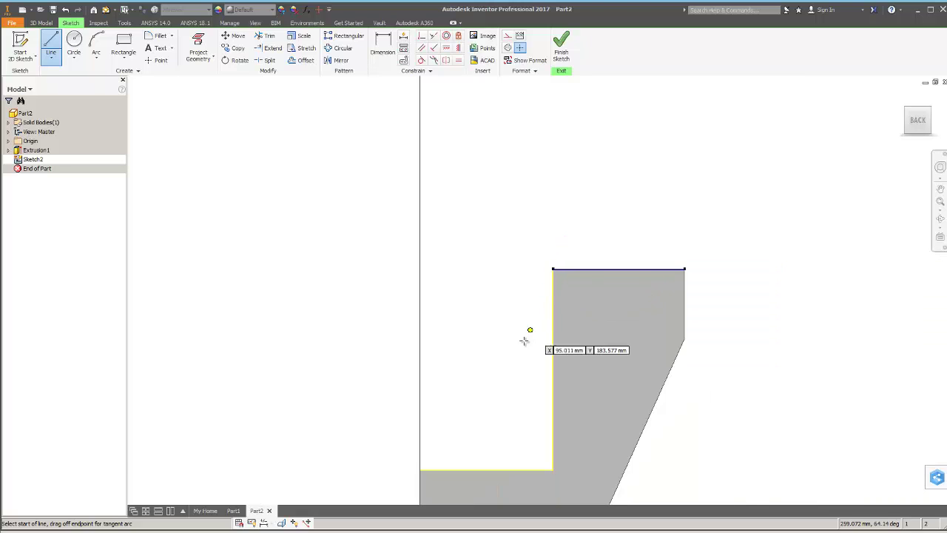
pyautogui.scroll(-2, 525, 340)
pyautogui.click(540, 299)
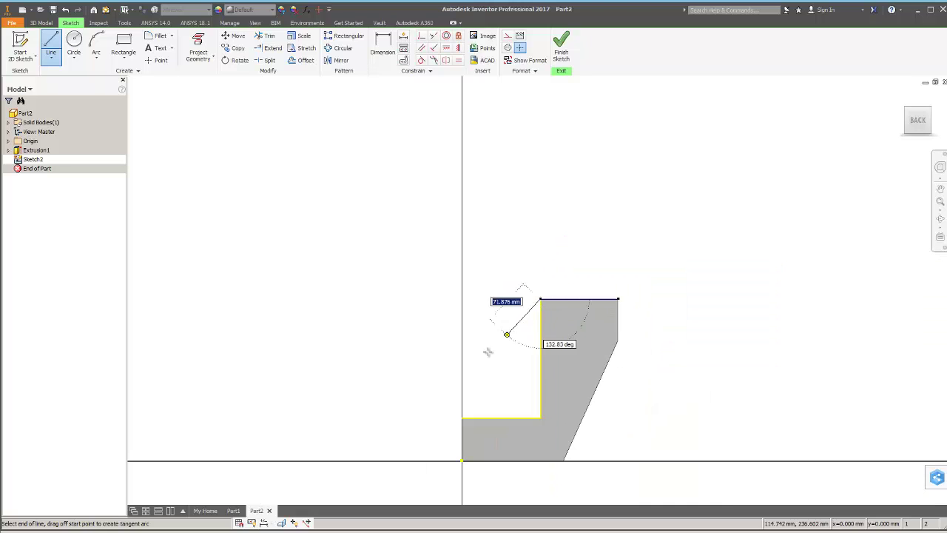
pyautogui.click(461, 417)
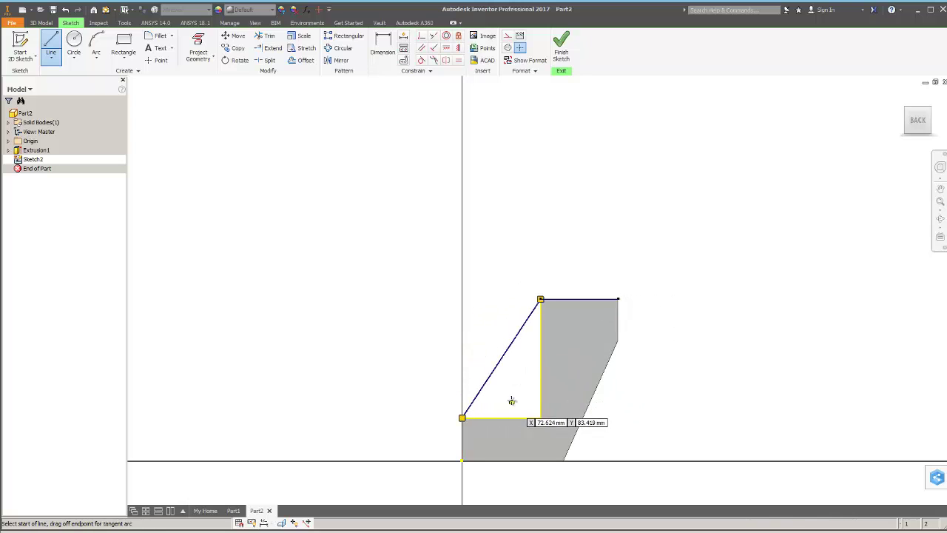
pyautogui.press('Escape')
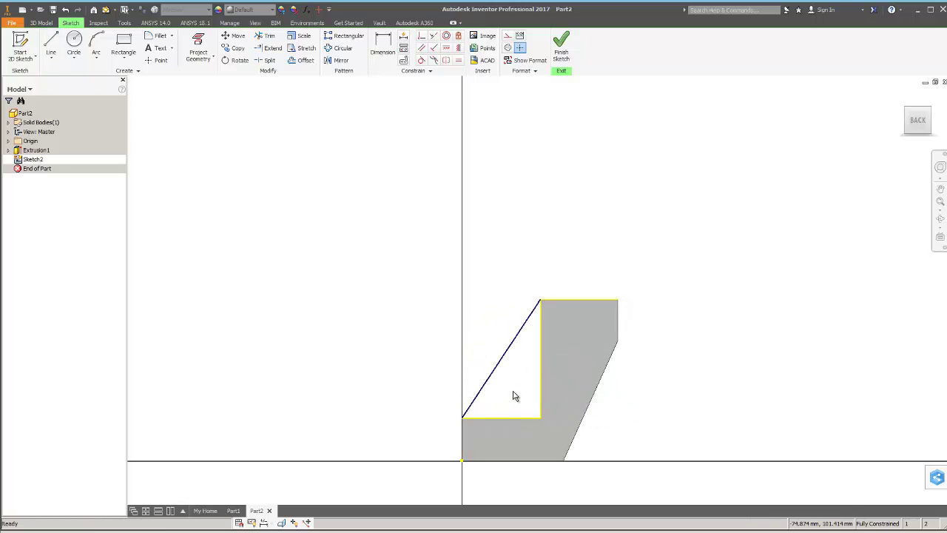
# Finish the sketch and extrude the triangle 70 mm inward along the ledge in Direction 2, joined to the solid
pyautogui.click(557, 49)
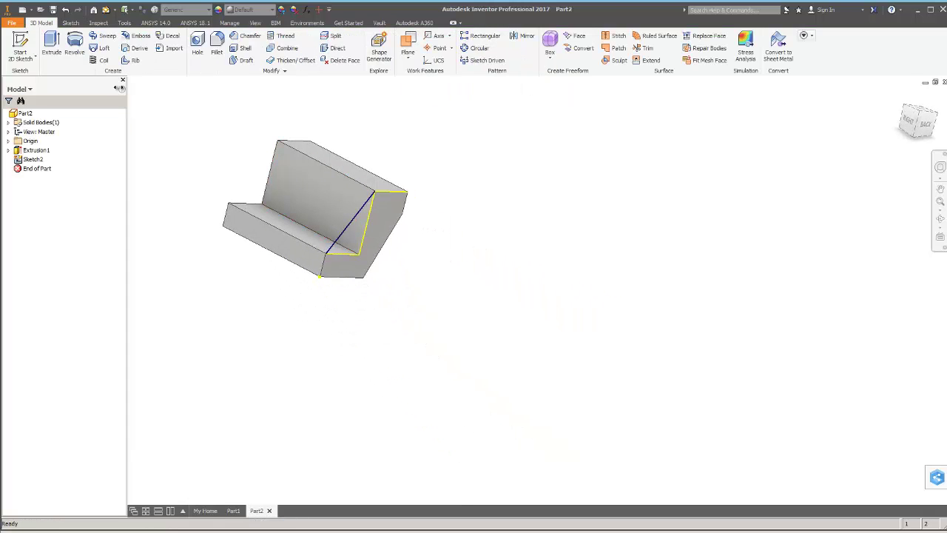
pyautogui.click(53, 45)
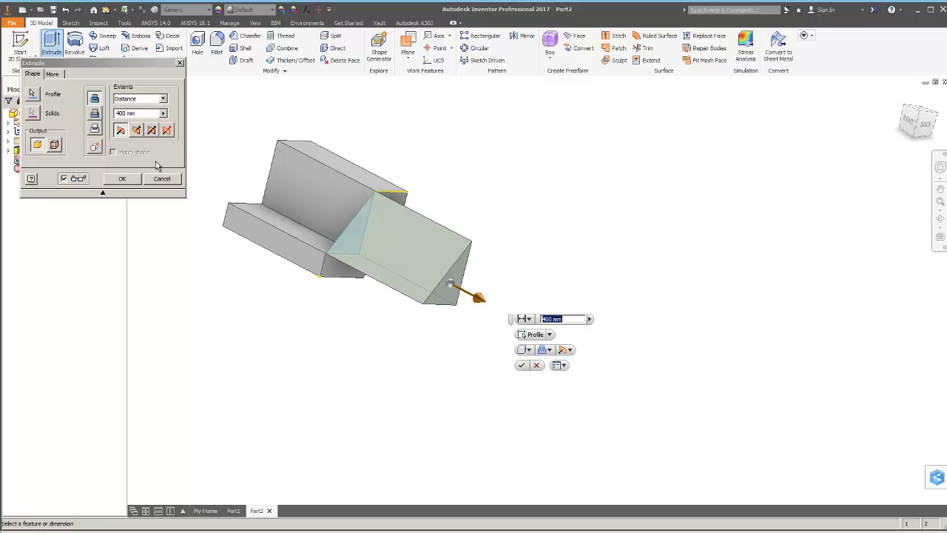
pyautogui.click(136, 131)
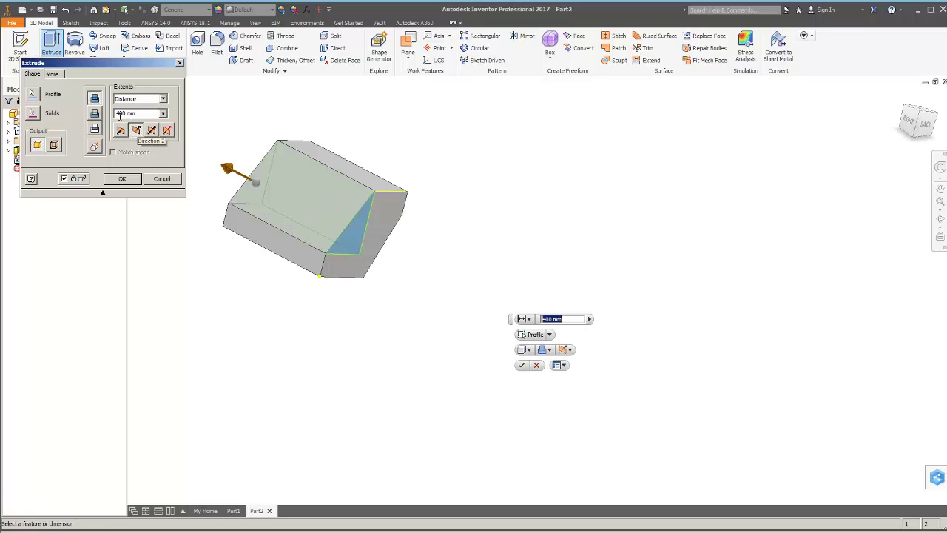
pyautogui.click(119, 114)
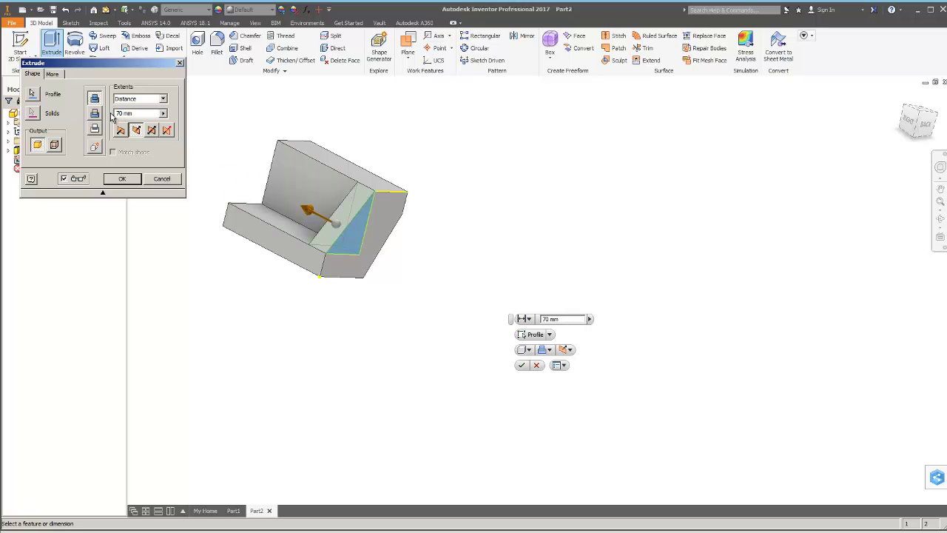
pyautogui.click(125, 179)
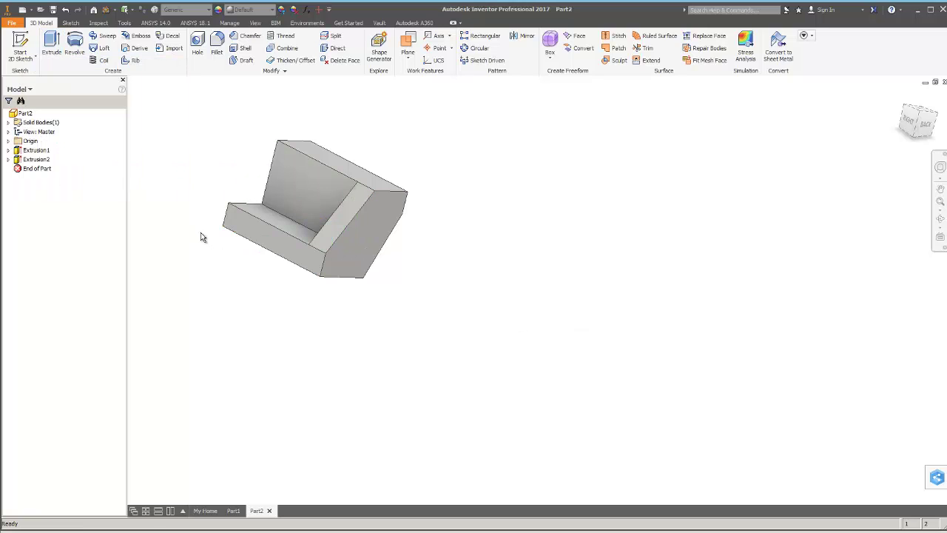
# Examine the rebuilt solid in an isometric view and compare its shape with the model in Part1
pyautogui.keyDown('shift'); pyautogui.moveTo(198, 235); pyautogui.dragTo(333, 286, button='middle'); pyautogui.keyUp('shift')
pyautogui.press('F6')
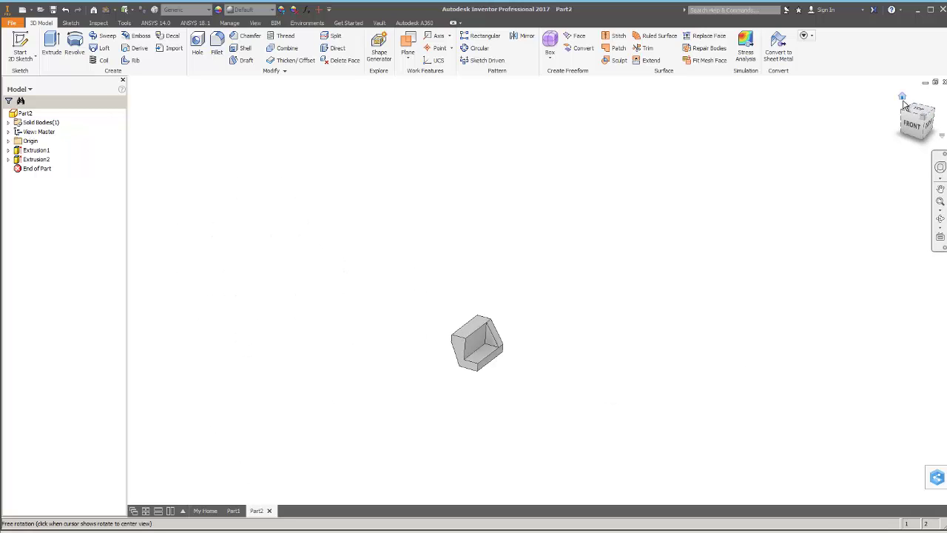
pyautogui.moveTo(903, 102); pyautogui.dragTo(583, 274)
pyautogui.press('Escape')
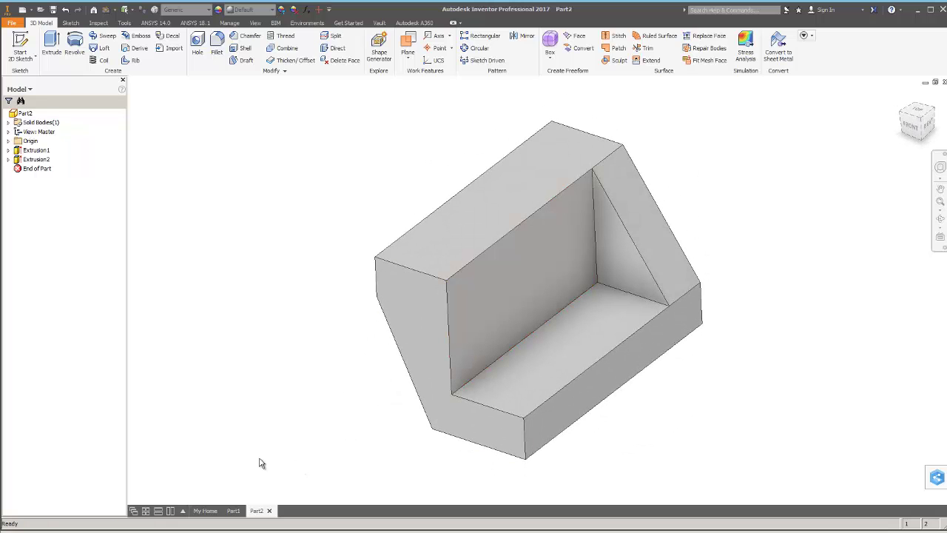
pyautogui.click(233, 511)
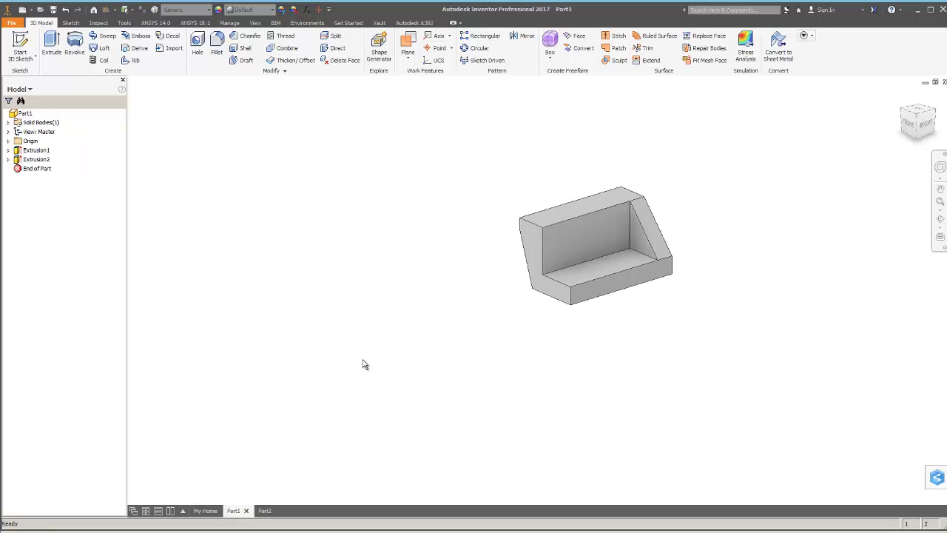
pyautogui.press('F4')
pyautogui.moveTo(363, 362); pyautogui.dragTo(392, 355)
pyautogui.press('Escape')
pyautogui.click(264, 511)
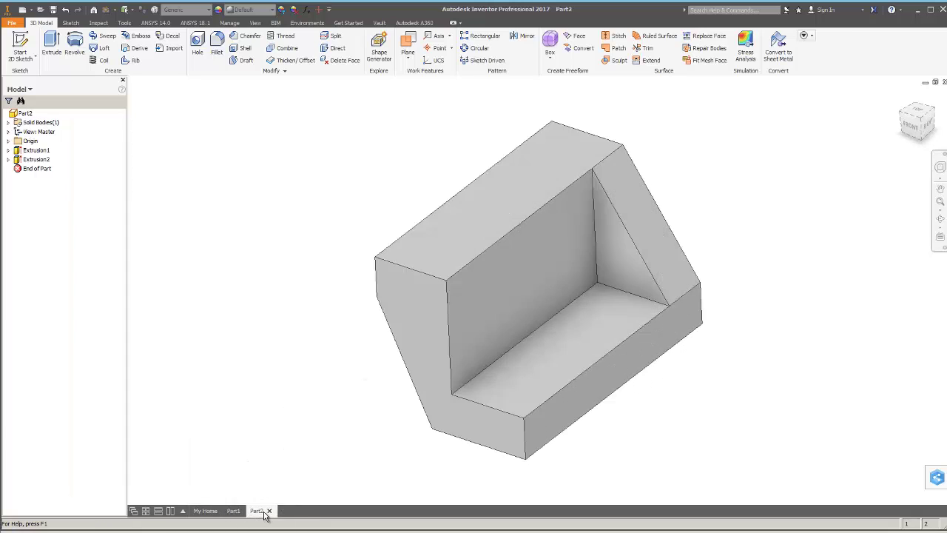
pyautogui.click(233, 510)
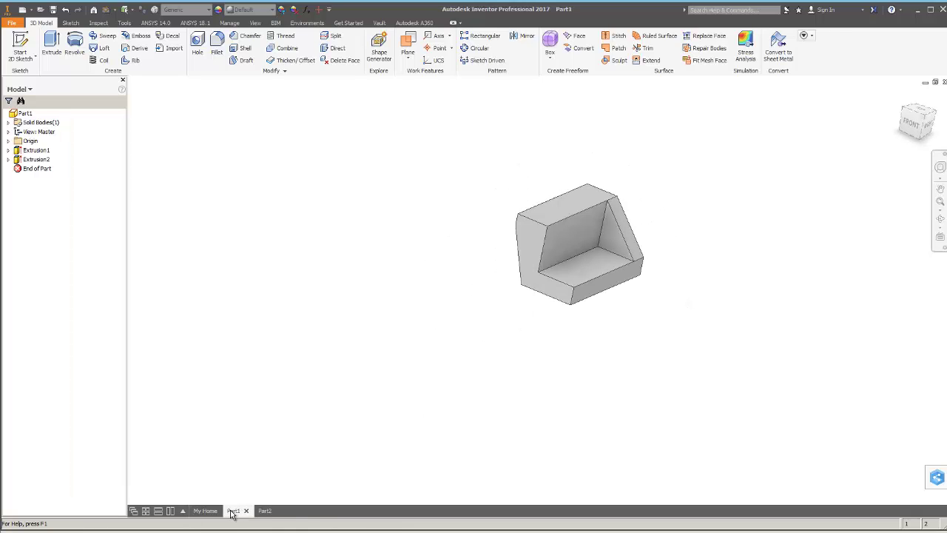
pyautogui.click(262, 511)
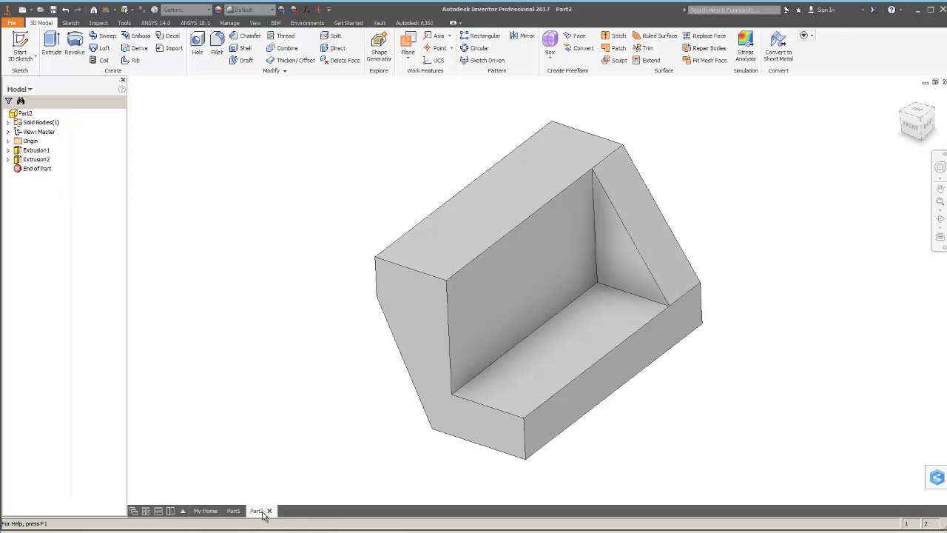